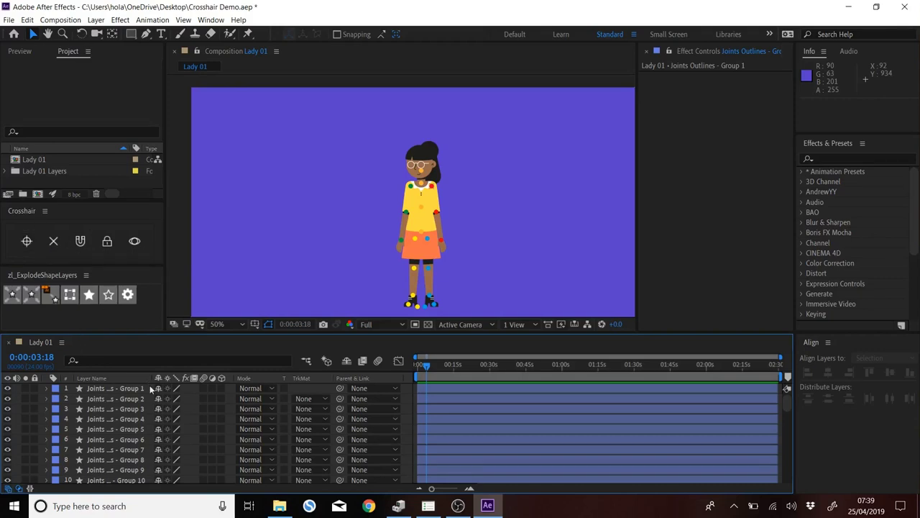
# Parent the Joints Outlines - Group 2 layer to layer 1 and draw crosshair guides through it.
pyautogui.click(127, 399)
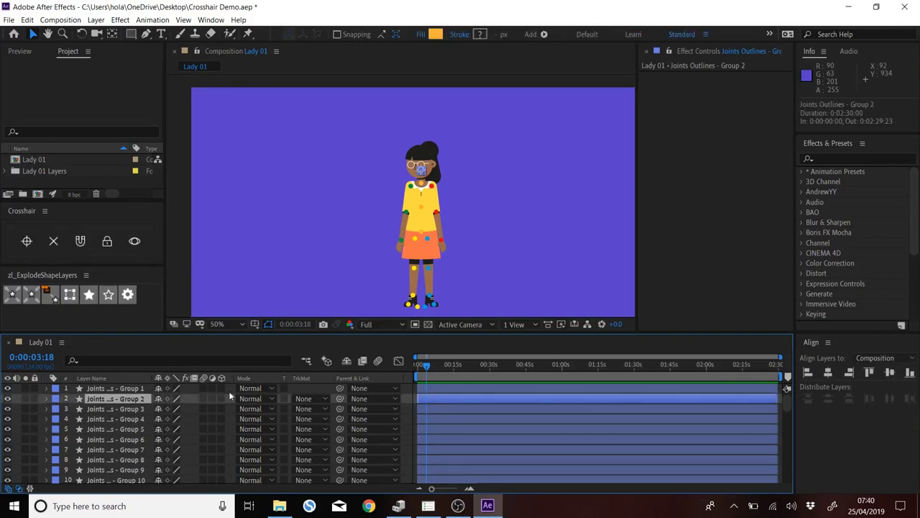
pyautogui.moveTo(337, 401); pyautogui.dragTo(117, 388)
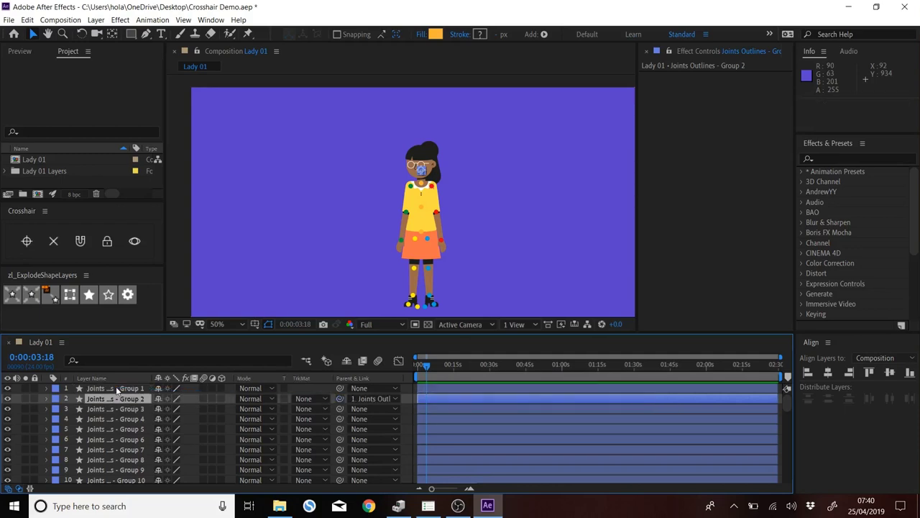
pyautogui.click(27, 241)
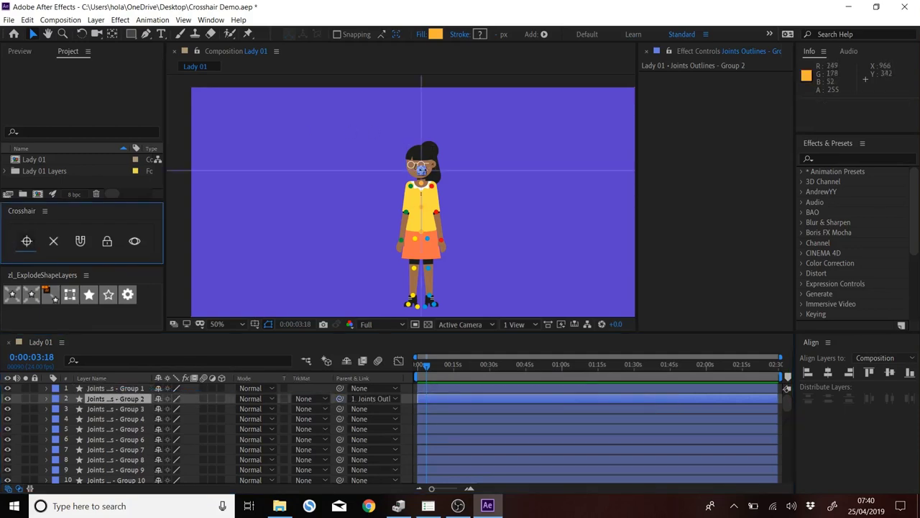
pyautogui.scroll(6, 413, 180)
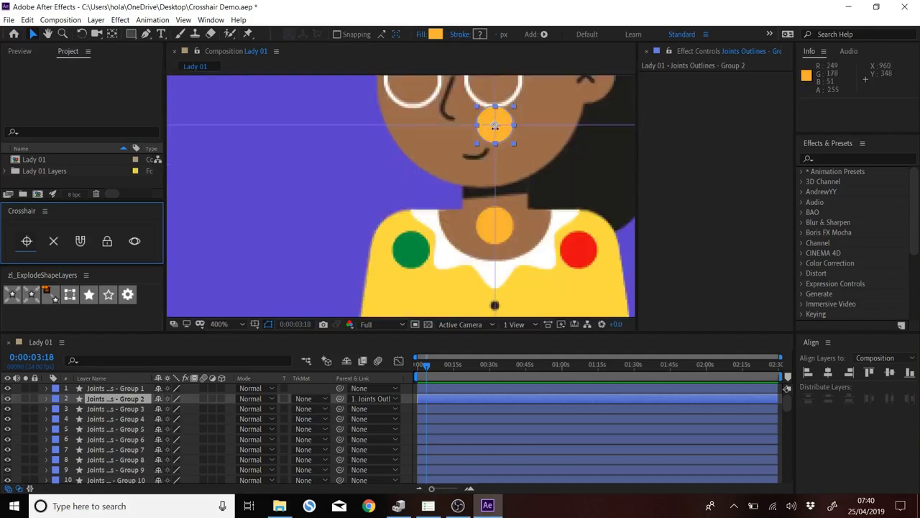
pyautogui.scroll(-6, 495, 125)
# Return to a full view of the character and deselect all layers.
pyautogui.click(518, 129)
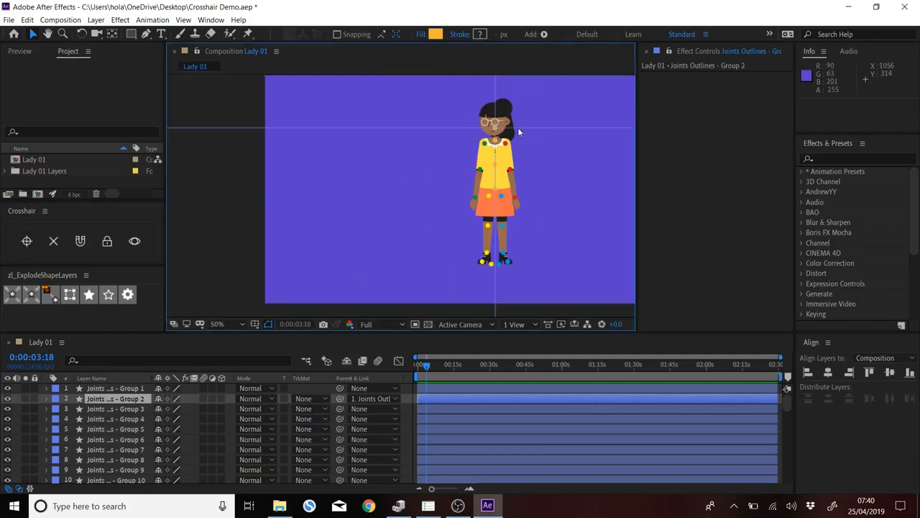
pyautogui.click(509, 185)
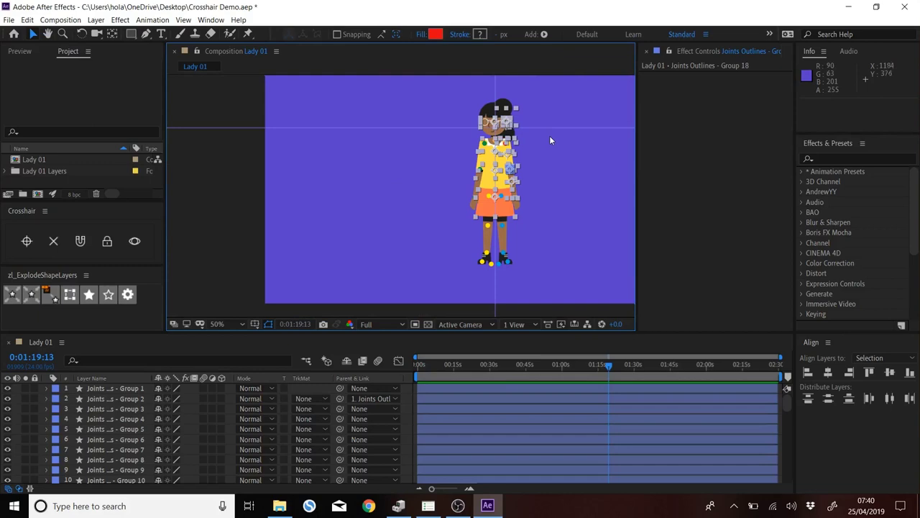
pyautogui.moveTo(545, 98); pyautogui.dragTo(497, 130)
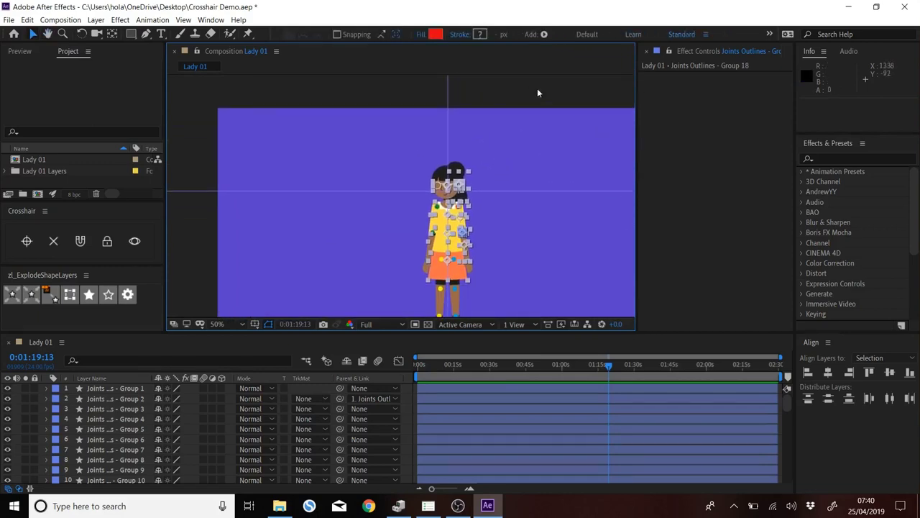
pyautogui.click(367, 94)
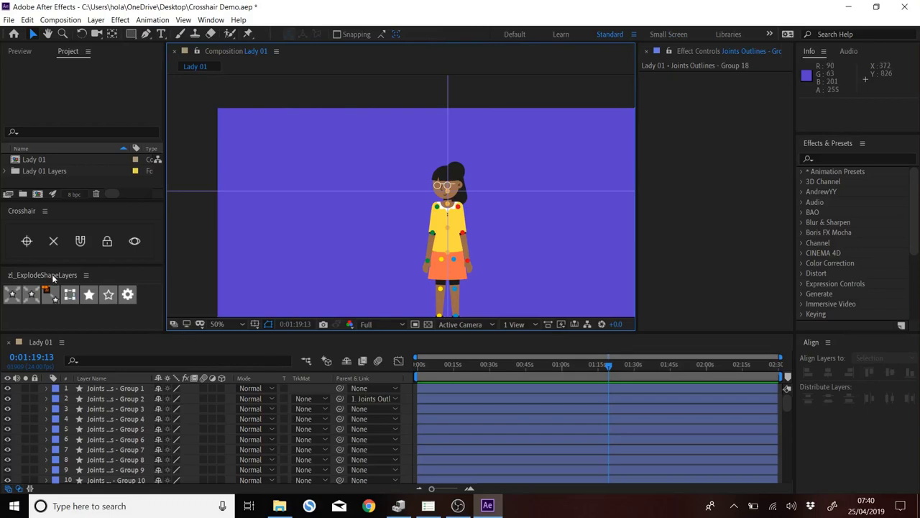
# Parent the Group 4 joint layer to layer 1 and add crosshair guides through it.
pyautogui.click(127, 412)
pyautogui.moveTo(339, 419); pyautogui.dragTo(122, 389)
pyautogui.click(27, 241)
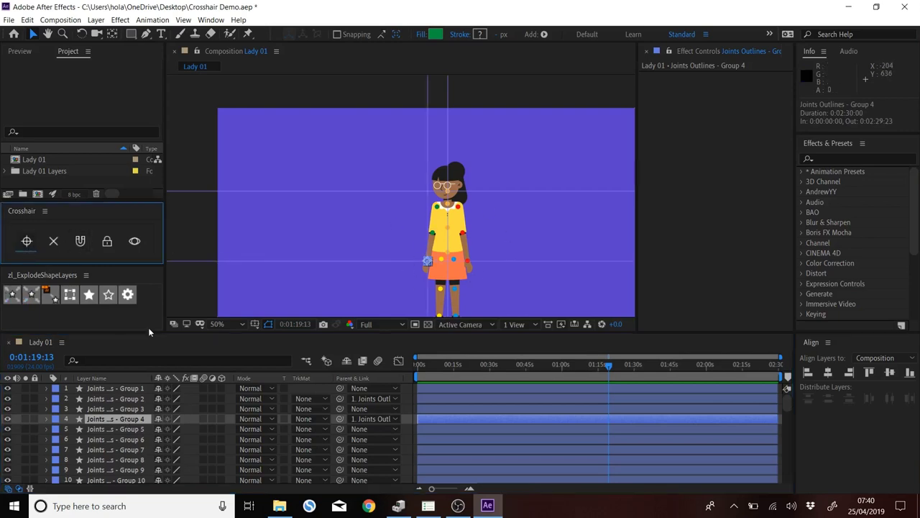
# Clear the guides, then add crosshairs through the Group 1 layer and an arm joint.
pyautogui.click(54, 245)
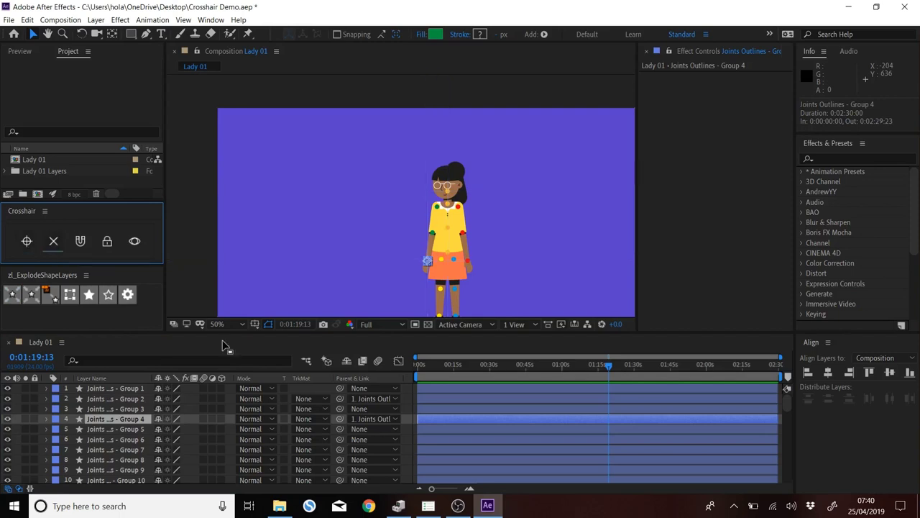
pyautogui.click(115, 390)
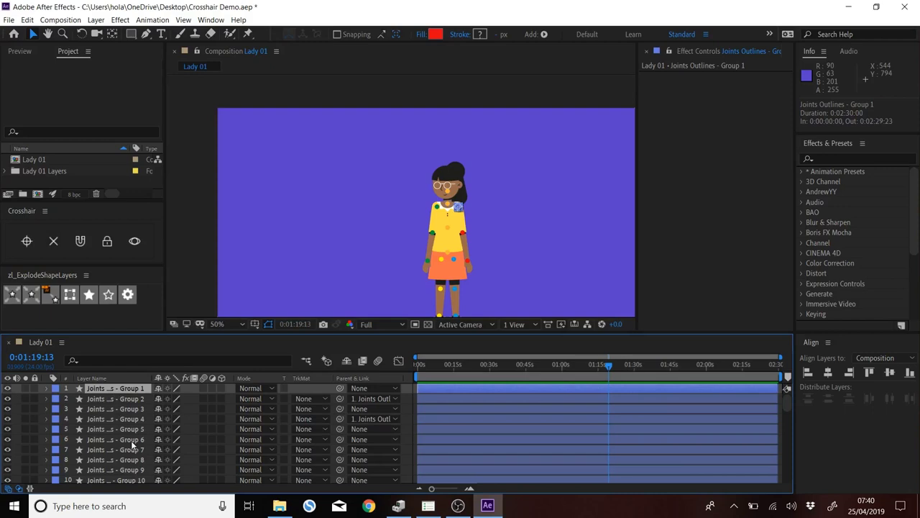
pyautogui.keyDown('shift'); pyautogui.click(467, 261); pyautogui.keyUp('shift')
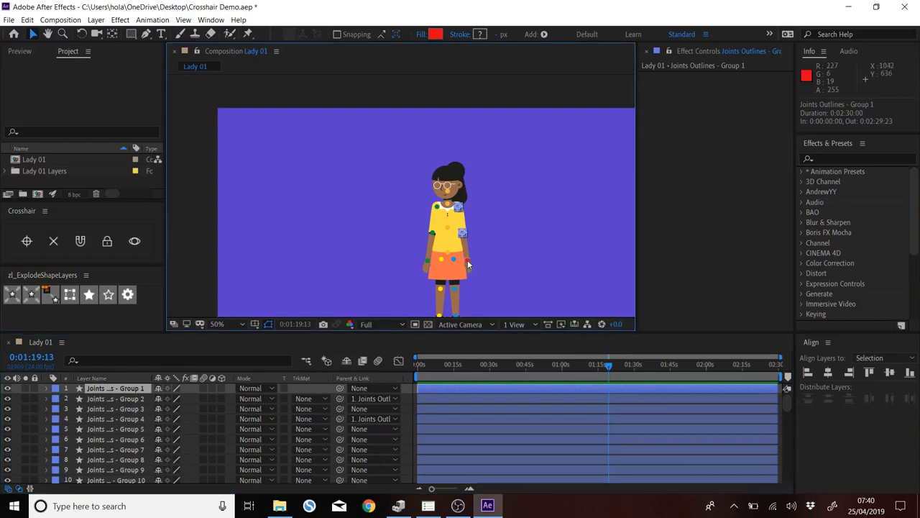
pyautogui.scroll(2, 520, 233)
pyautogui.scroll(-1, 501, 216)
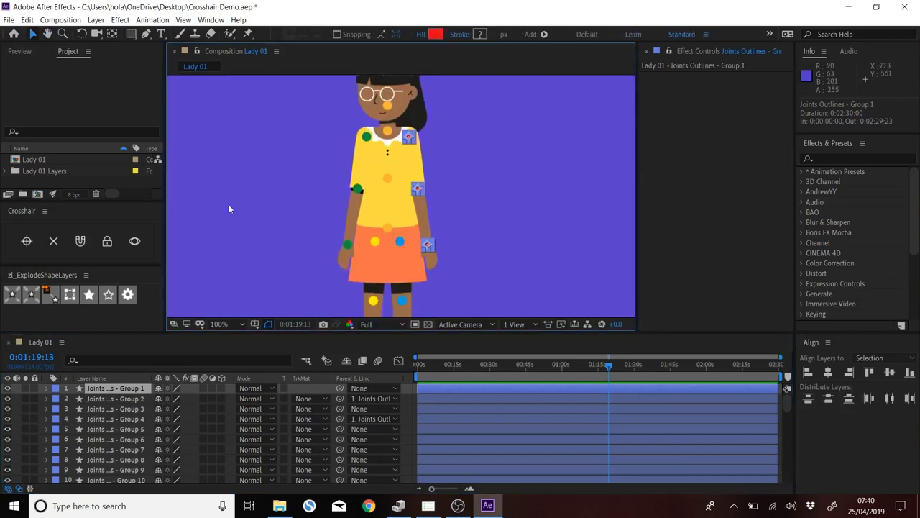
pyautogui.click(27, 241)
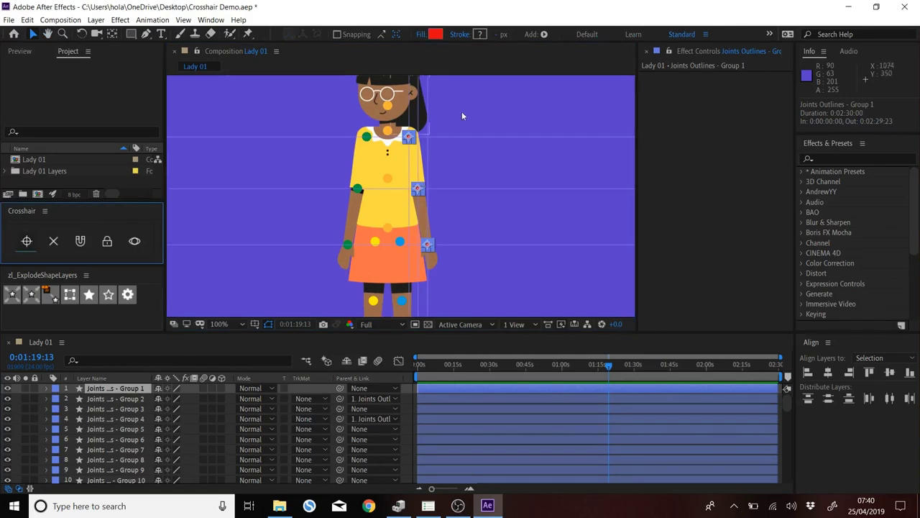
# Deselect all layers and remove the guides from the composition again.
pyautogui.click(477, 226)
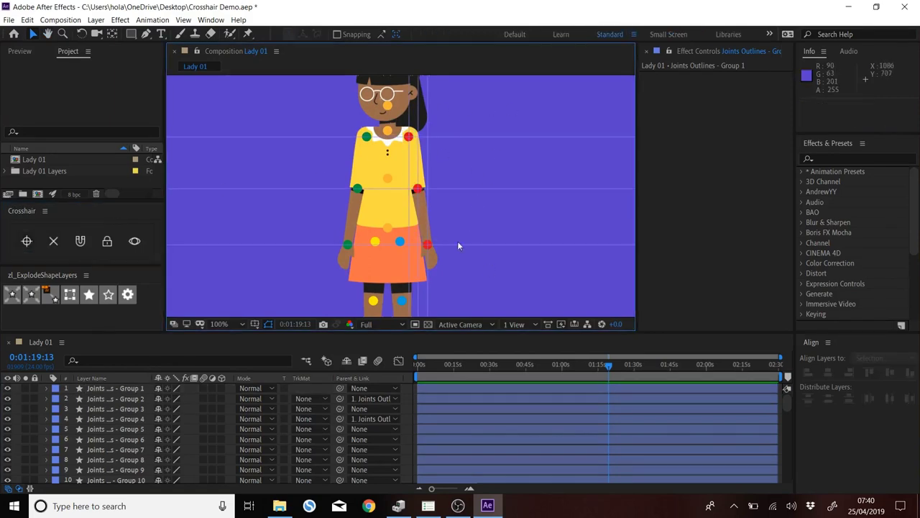
pyautogui.scroll(1, 417, 140)
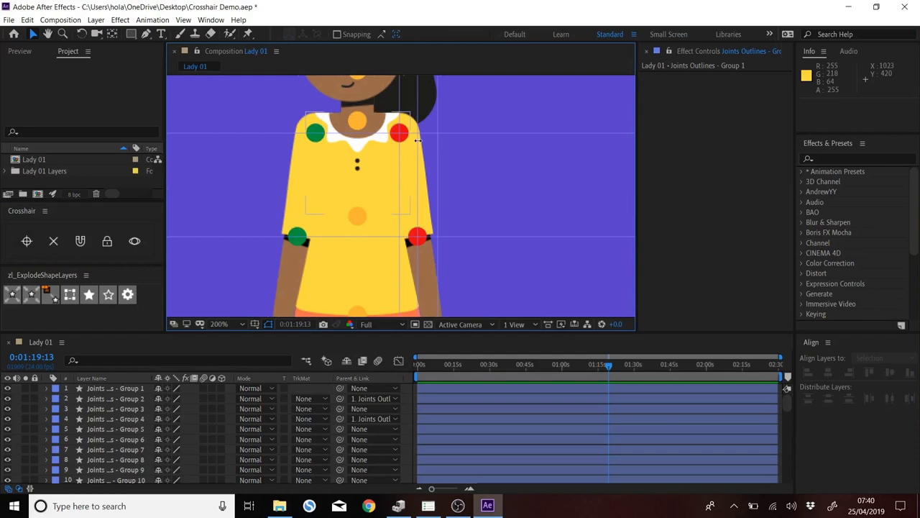
pyautogui.scroll(-3, 411, 171)
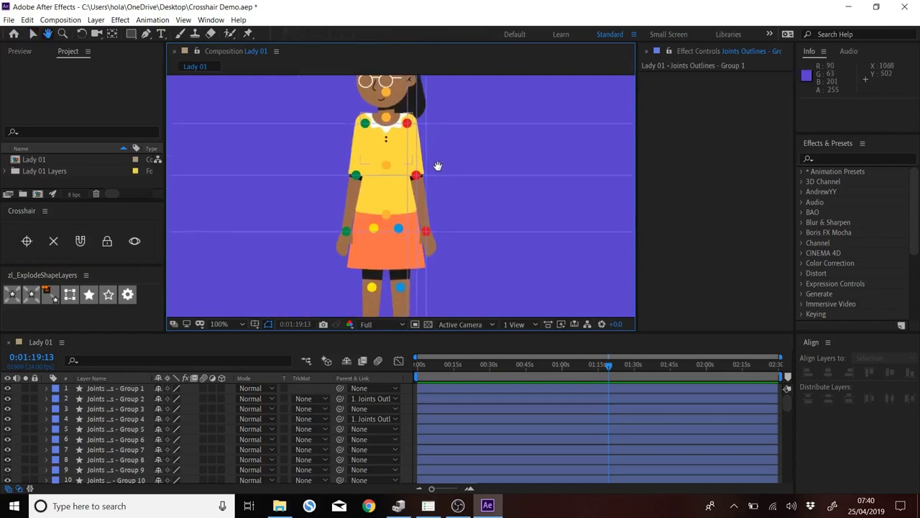
pyautogui.scroll(1, 468, 164)
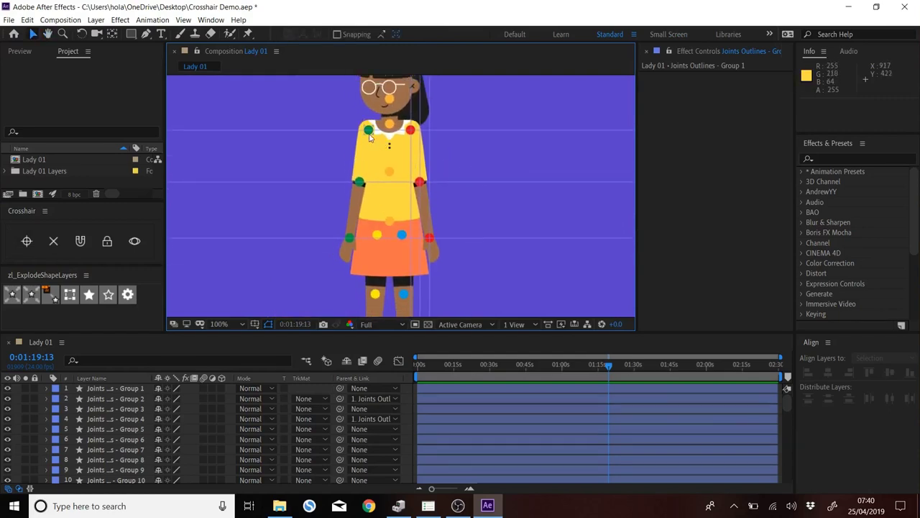
pyautogui.click(53, 241)
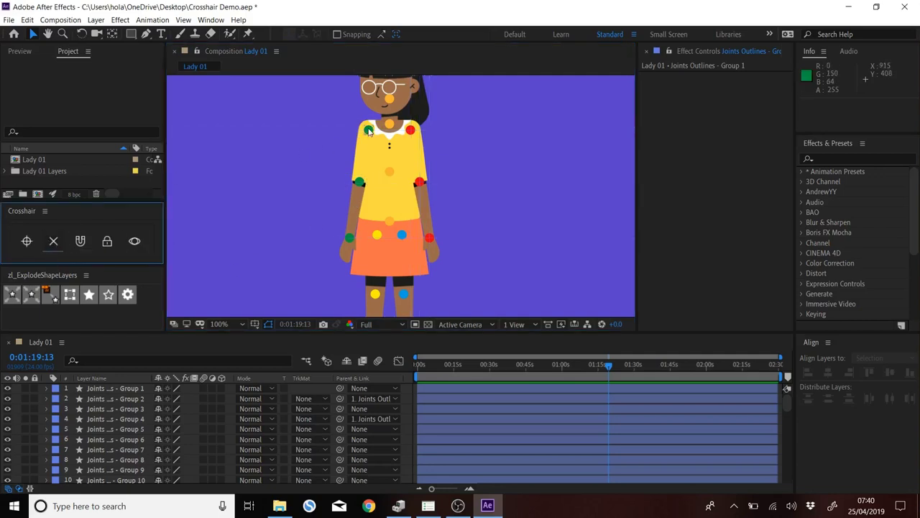
# Add crosshair guides through the left shoulder, elbow and hand joints, then remove them.
pyautogui.click(368, 129)
pyautogui.keyDown('shift'); pyautogui.click(359, 182); pyautogui.keyUp('shift')
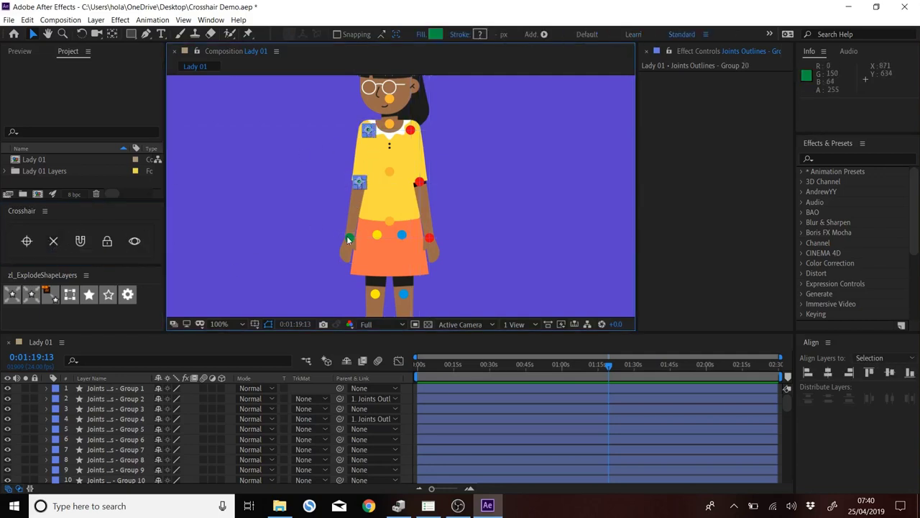
pyautogui.keyDown('shift'); pyautogui.click(348, 238); pyautogui.keyUp('shift')
pyautogui.click(27, 241)
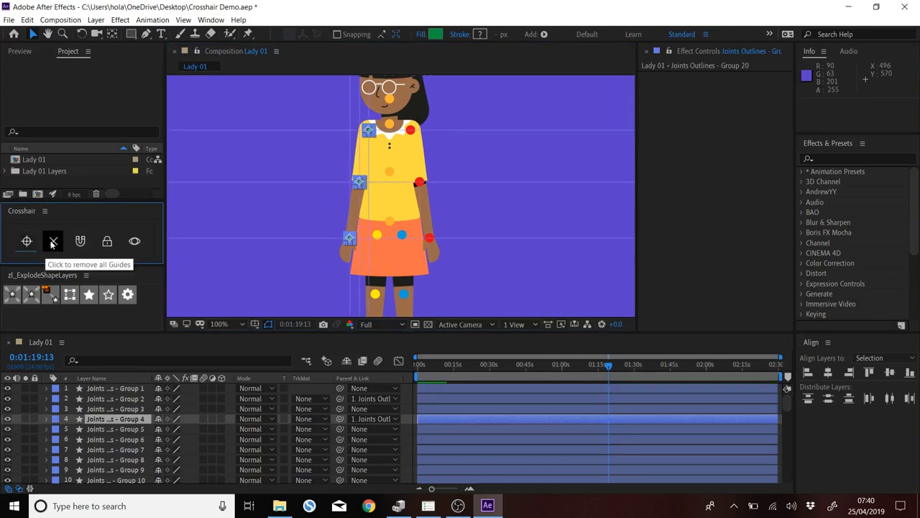
pyautogui.click(52, 241)
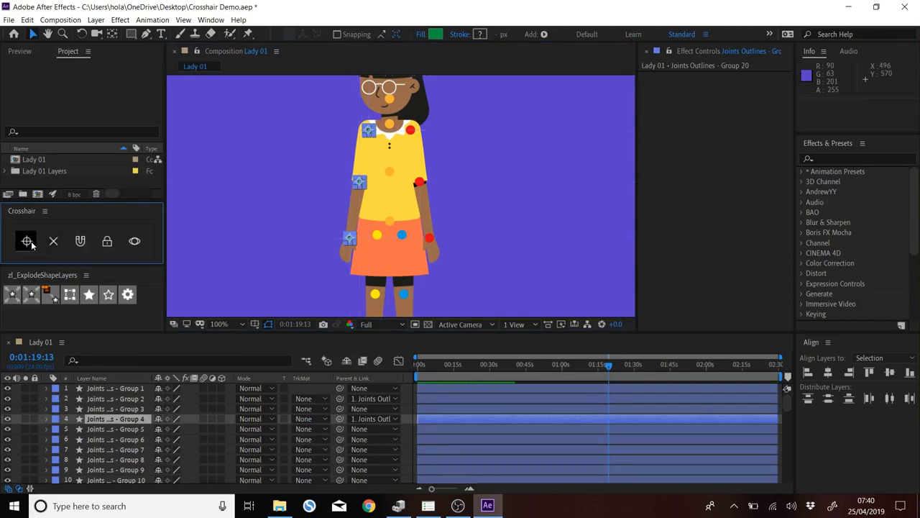
# Add crosshair guides, deselect layers and turn on snapping to guides.
pyautogui.click(32, 243)
pyautogui.click(195, 281)
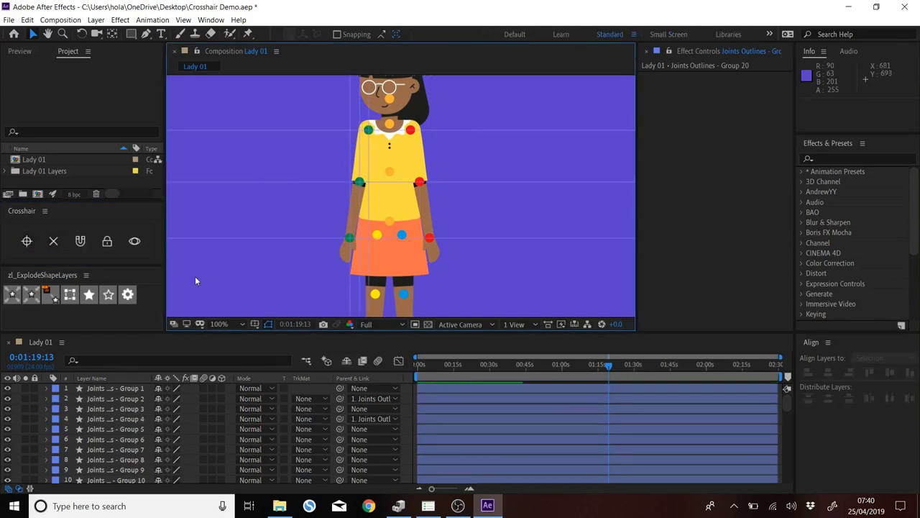
pyautogui.click(81, 242)
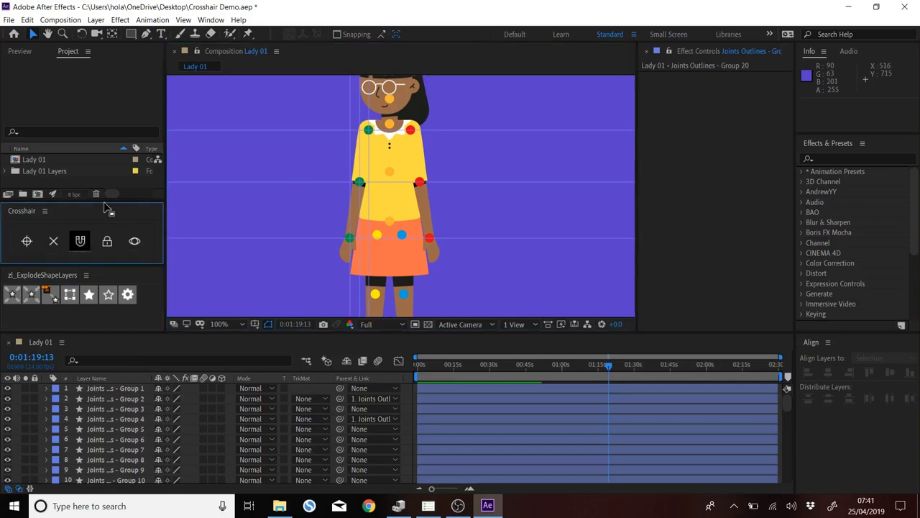
pyautogui.click(184, 20)
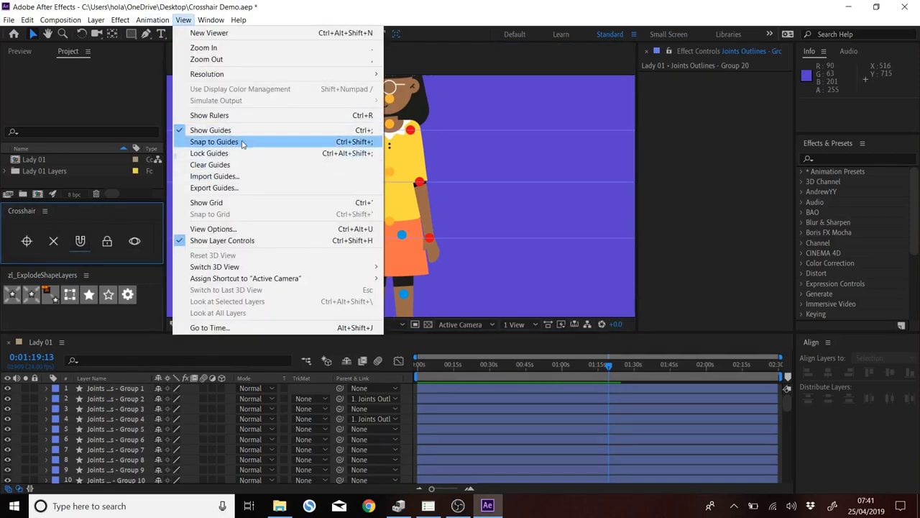
pyautogui.click(113, 252)
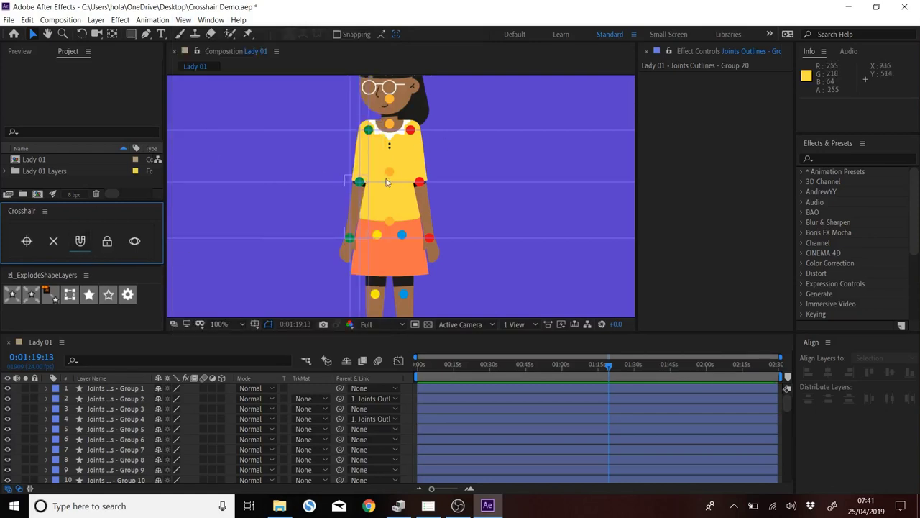
# Use Pan Behind (Y) to snap the Forearm L anchor point onto the green joint.
pyautogui.click(356, 208)
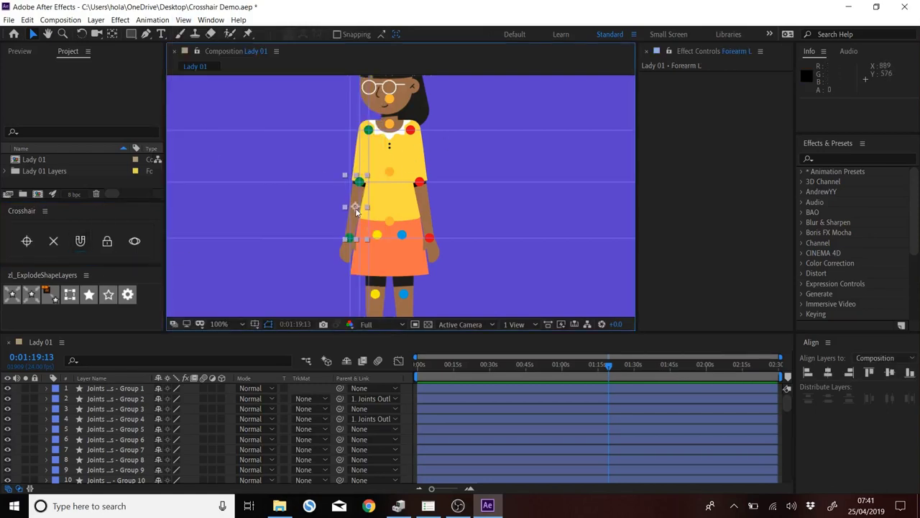
pyautogui.press('y')
pyautogui.scroll(4, 342, 214)
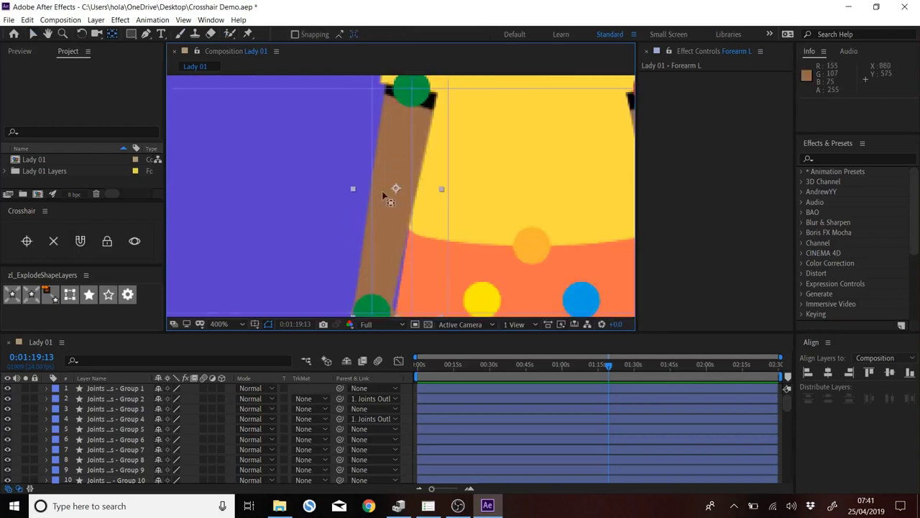
pyautogui.moveTo(365, 252); pyautogui.dragTo(382, 158)
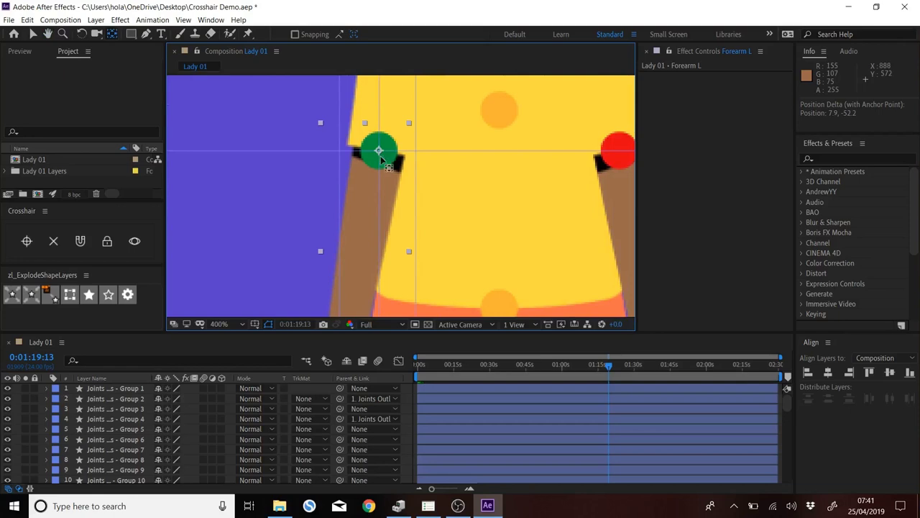
pyautogui.click(80, 241)
pyautogui.moveTo(368, 177); pyautogui.dragTo(385, 151)
pyautogui.click(81, 241)
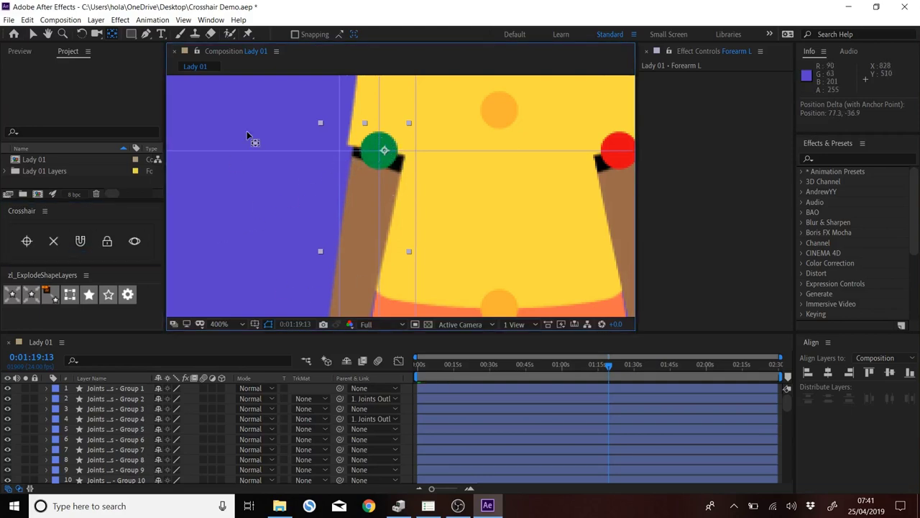
# Lock the crosshair guides, switch to the Selection tool (V), and test-drag the guide and Shoulders piece.
pyautogui.click(107, 242)
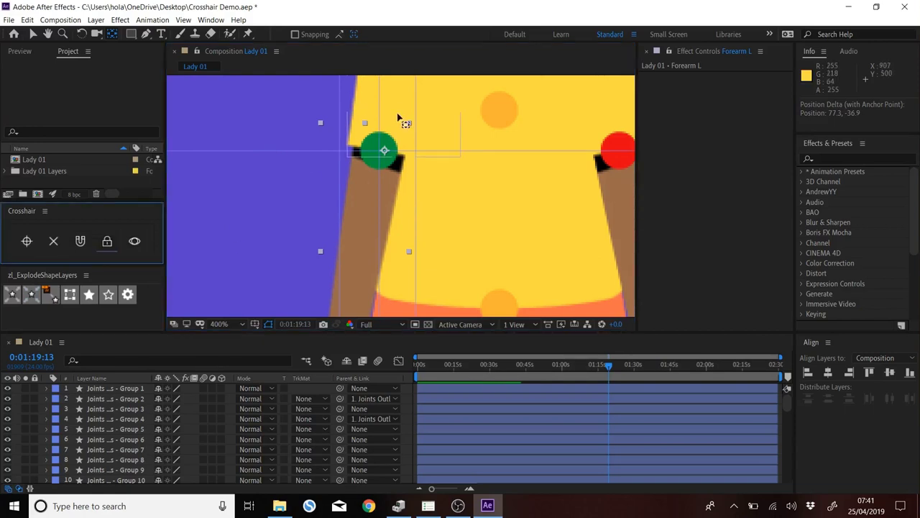
pyautogui.click(497, 156)
pyautogui.press('v')
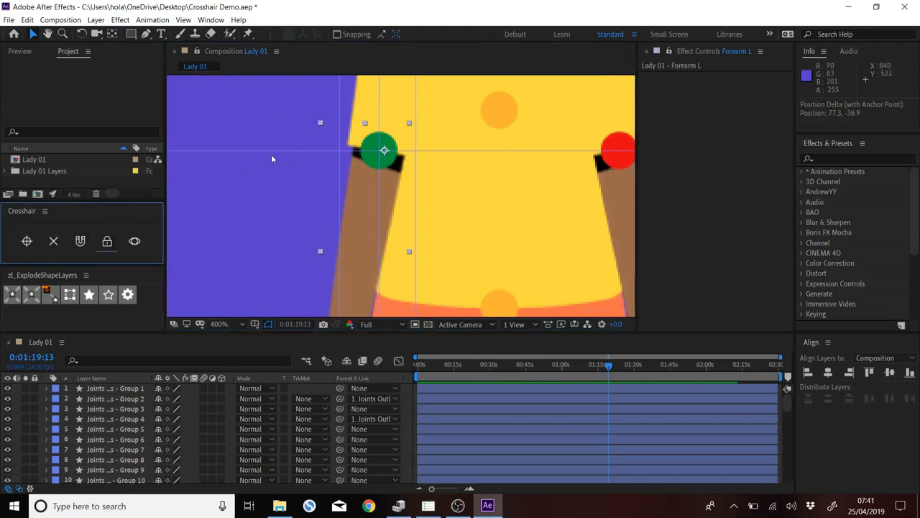
pyautogui.moveTo(272, 152)
pyautogui.mouseDown()
pyautogui.moveTo(273, 133)
pyautogui.moveTo(272, 180)
pyautogui.moveTo(270, 140)
pyautogui.mouseUp()
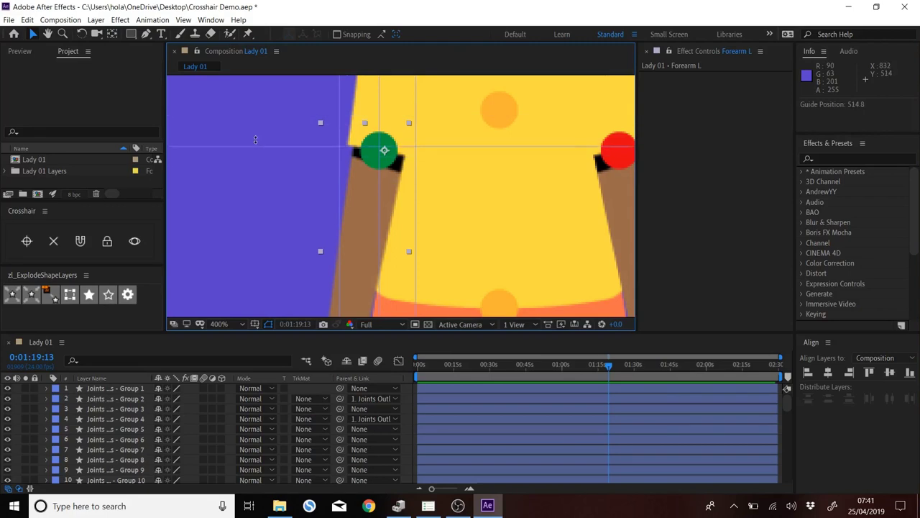
pyautogui.click(107, 241)
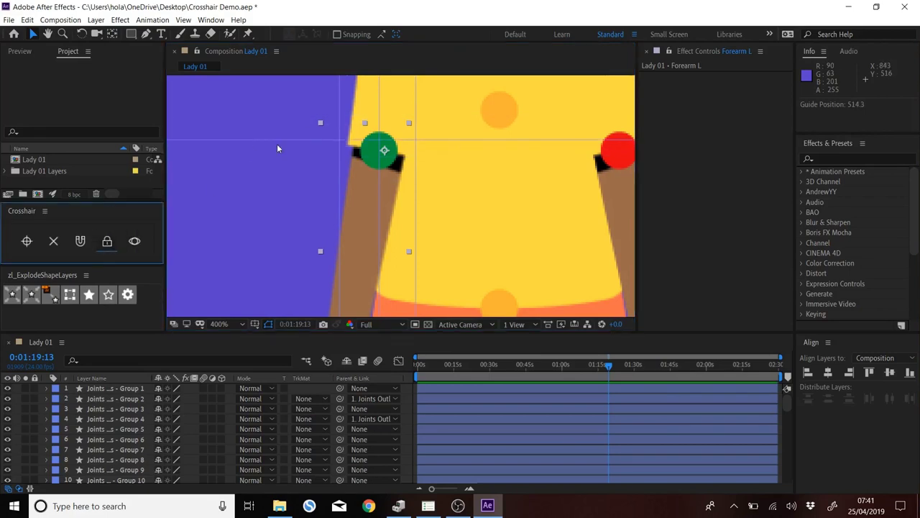
pyautogui.scroll(-2, 626, 228)
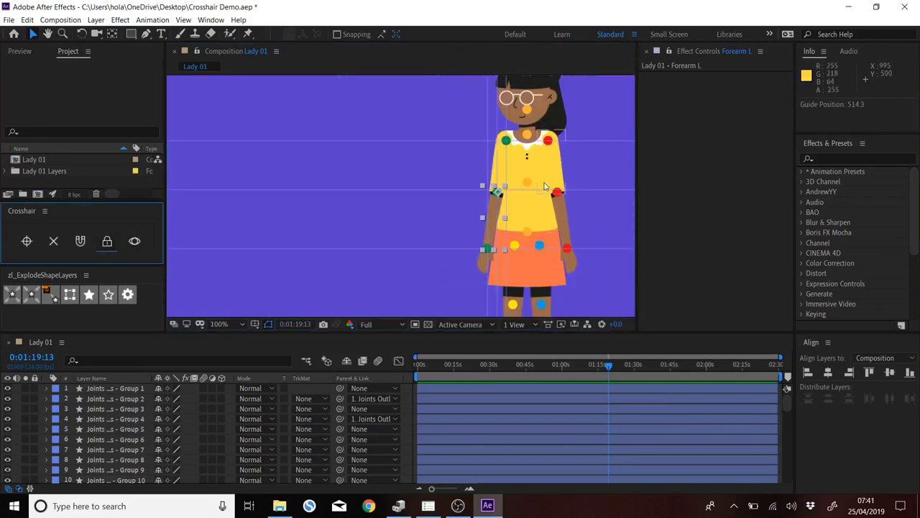
pyautogui.moveTo(501, 189); pyautogui.dragTo(493, 183)
# Select the Group 1 joint layer, jump to 0:00:42:09, and toggle the crosshair guides off and on.
pyautogui.click(141, 256)
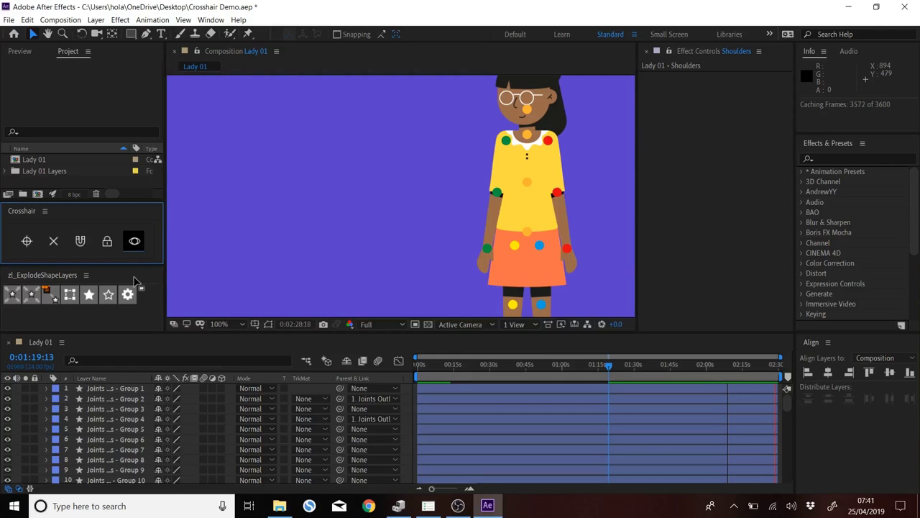
pyautogui.click(112, 392)
pyautogui.press('j')
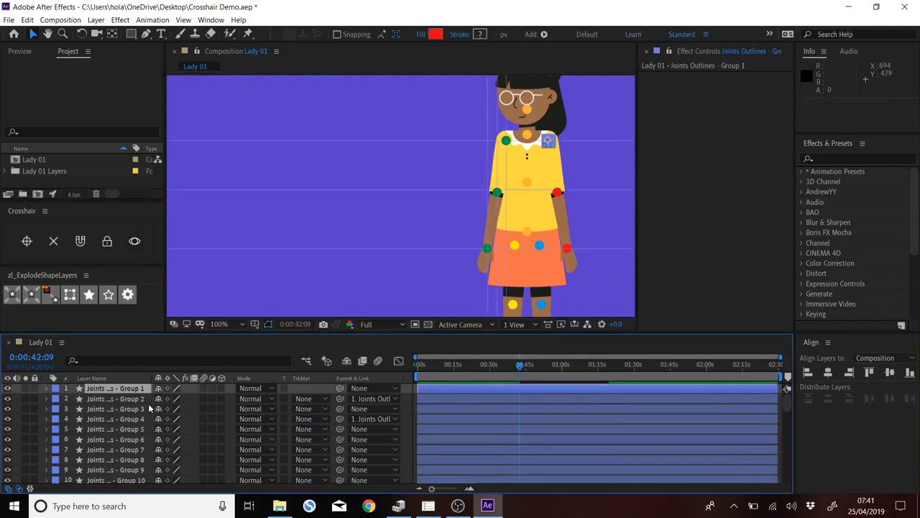
pyautogui.click(135, 242)
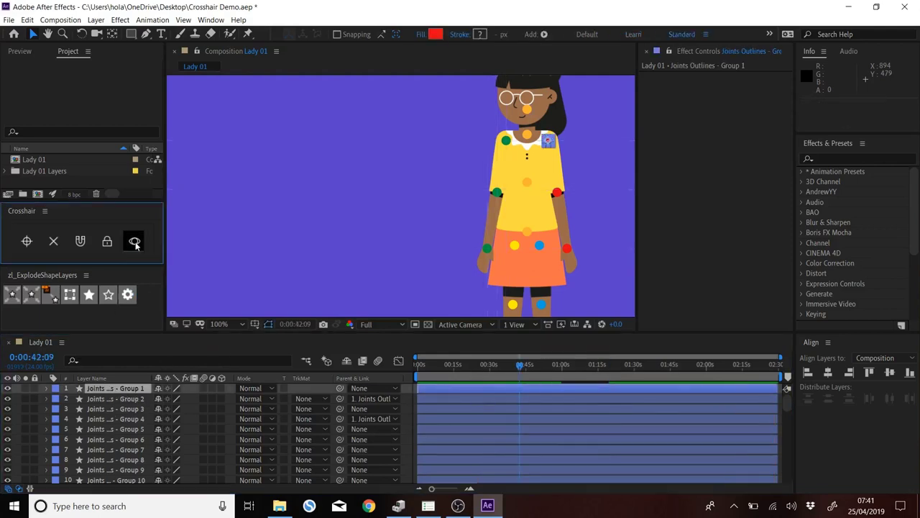
pyautogui.click(134, 243)
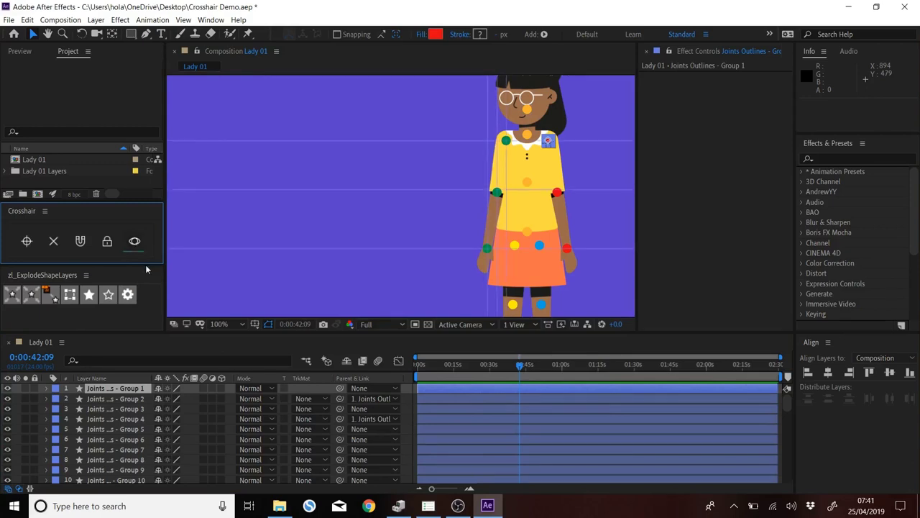
# Deselect all layers and pan to re-centre the composition in the viewer.
pyautogui.scroll(-2, 445, 253)
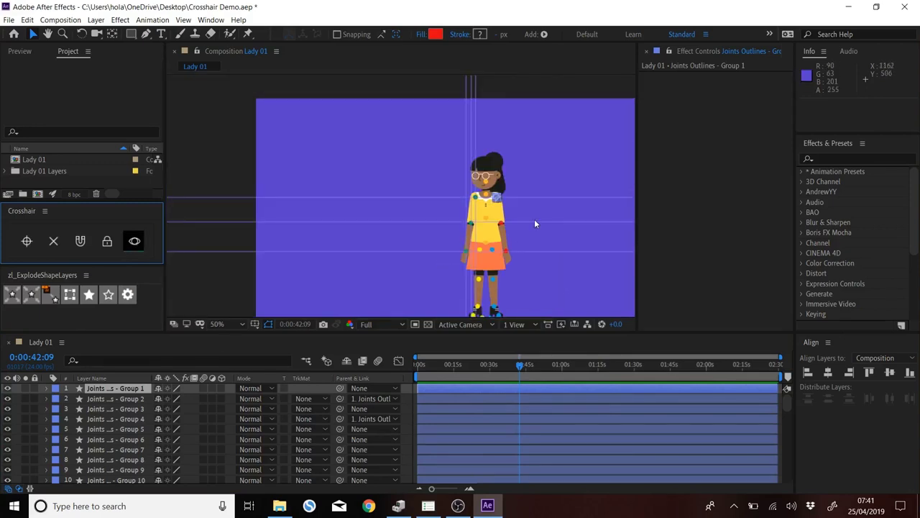
pyautogui.click(225, 115)
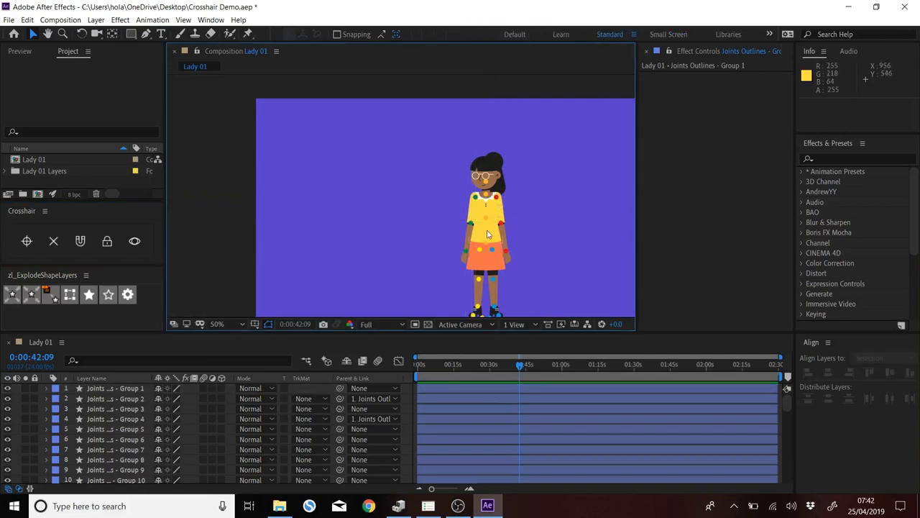
pyautogui.press('space')
pyautogui.moveTo(520, 261); pyautogui.dragTo(441, 228)
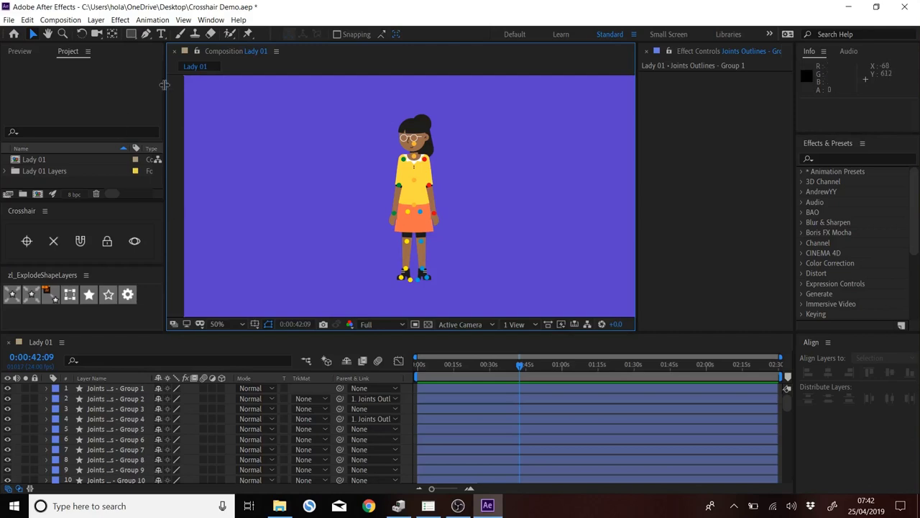
# Show the KBar 2 panel via Window > Extensions and open its KBar Settings.
pyautogui.click(205, 22)
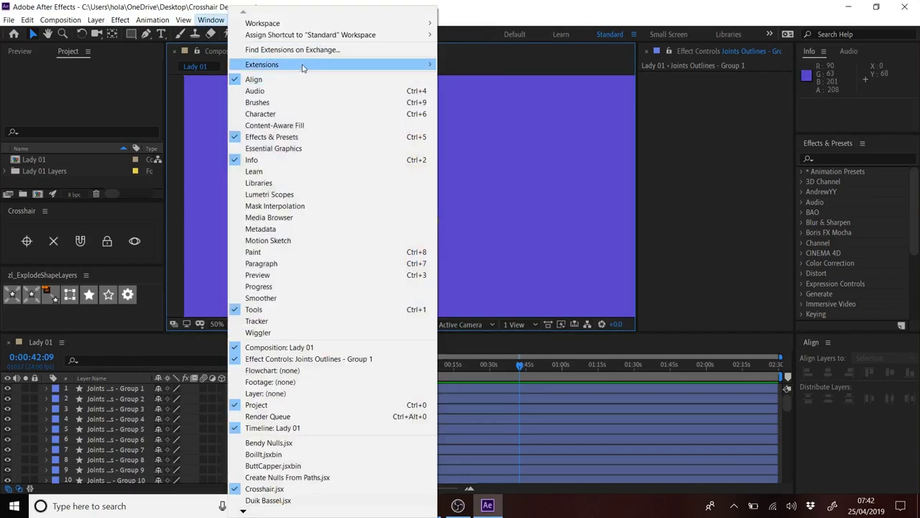
pyautogui.moveTo(315, 65)
pyautogui.click(479, 65)
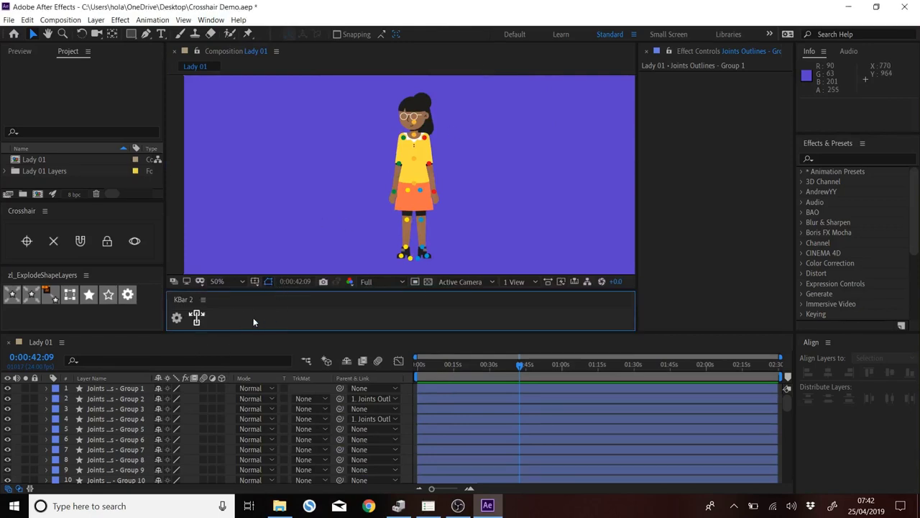
pyautogui.click(177, 319)
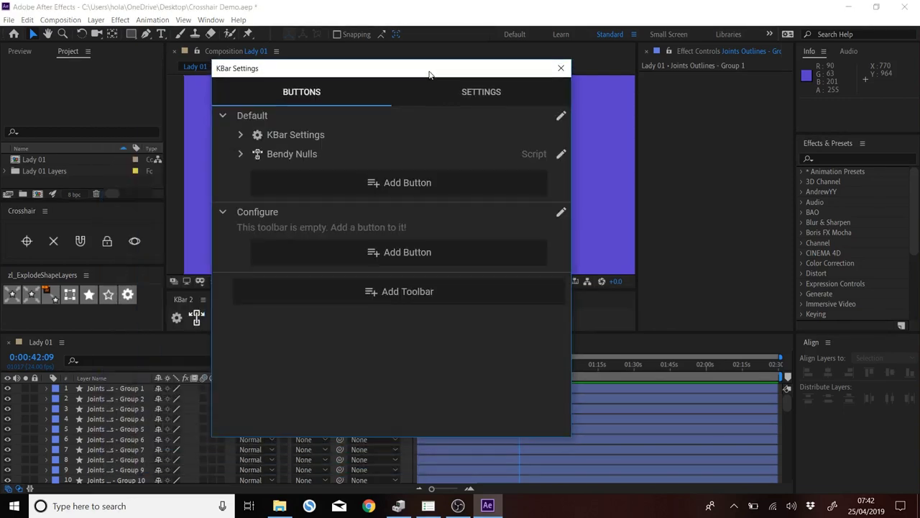
# Add a Run JSX/JSXBIN File button to the Default toolbar using Crosshair 1.1/Crosshair.jsx.
pyautogui.click(389, 183)
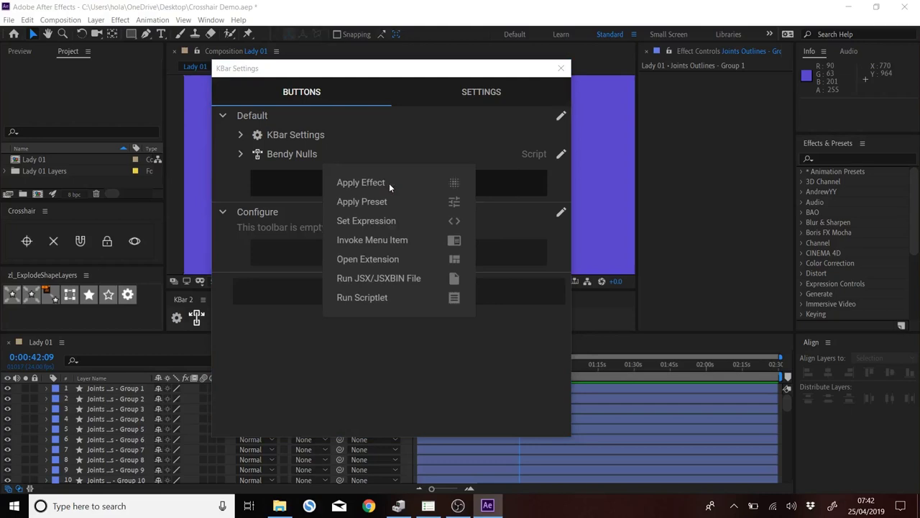
pyautogui.click(389, 279)
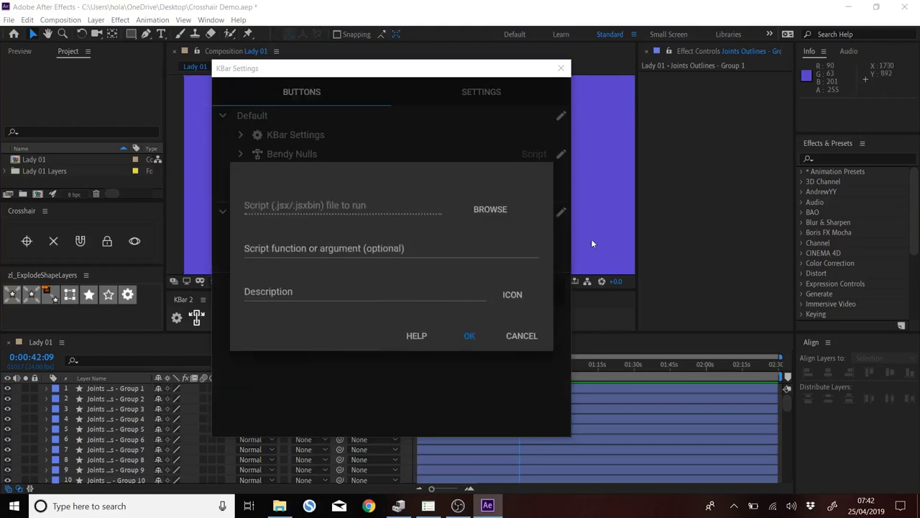
pyautogui.click(499, 204)
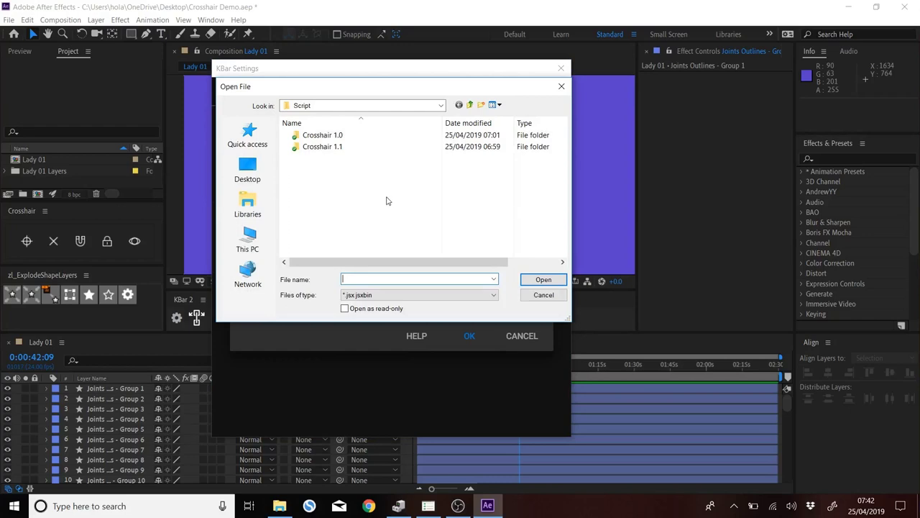
pyautogui.doubleClick(335, 149)
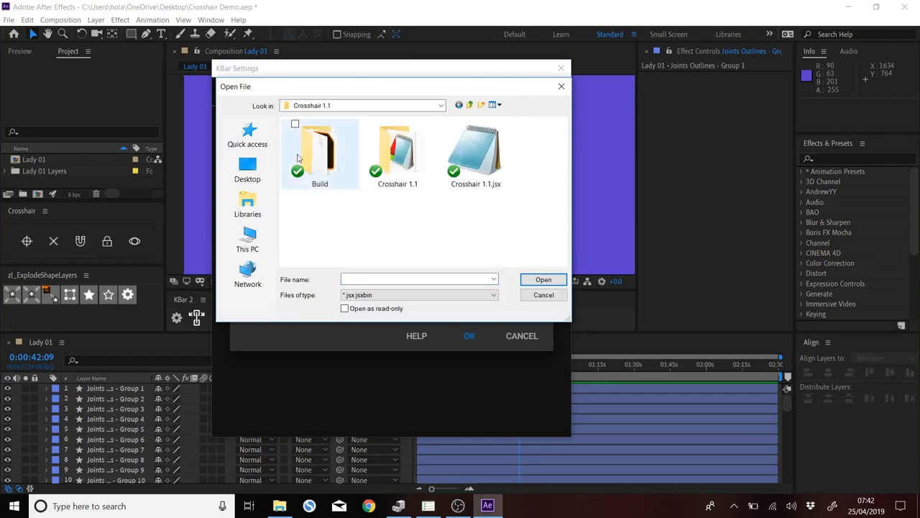
pyautogui.doubleClick(393, 146)
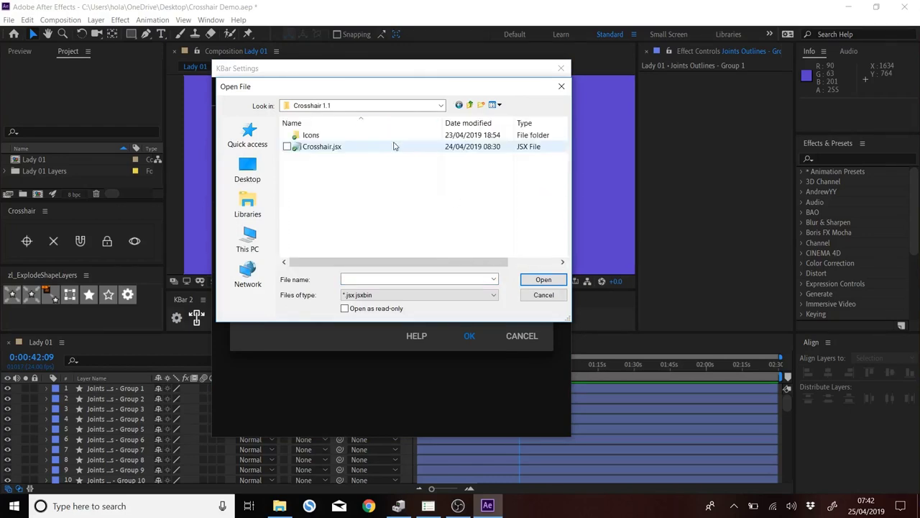
pyautogui.click(328, 149)
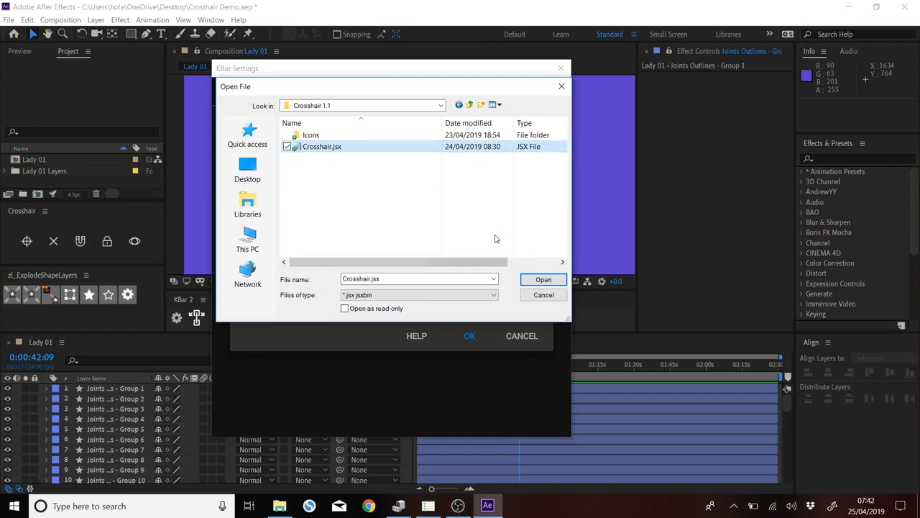
pyautogui.click(544, 280)
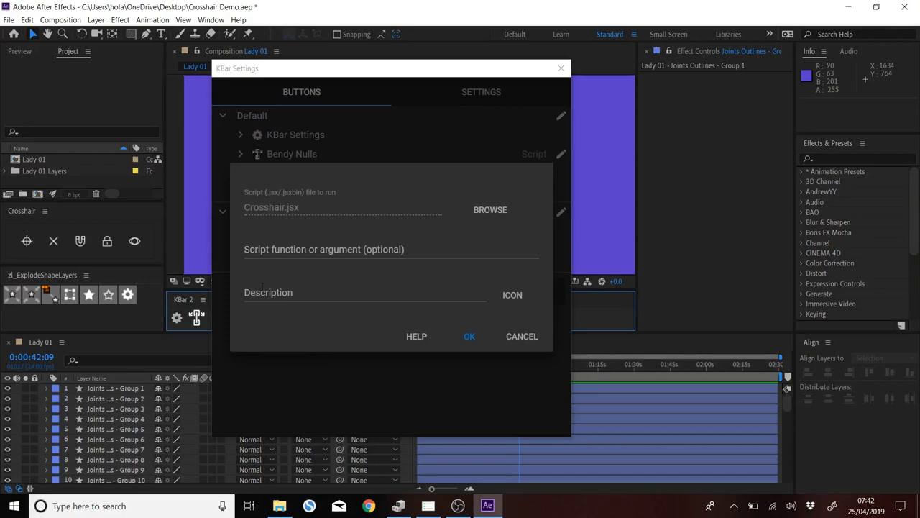
# Enter 'crosshair' as the script function and start typing the button description.
pyautogui.click(302, 248)
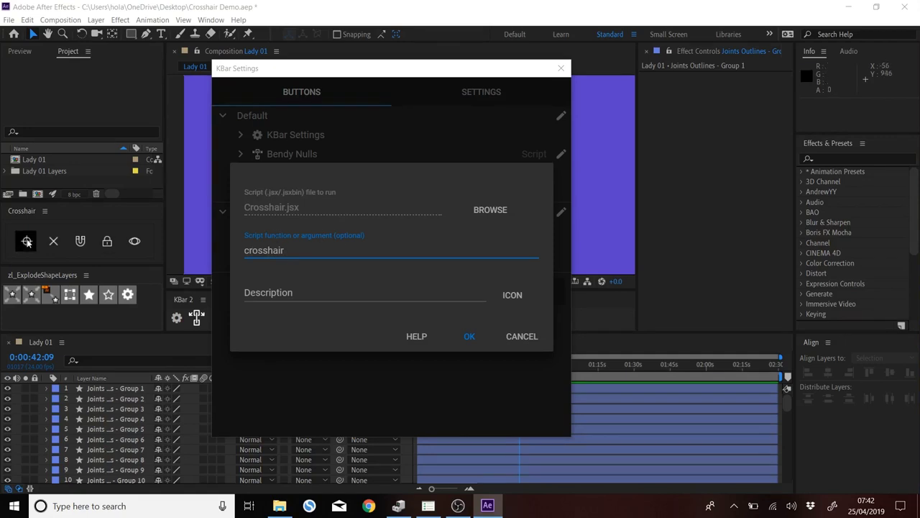
pyautogui.click(282, 295)
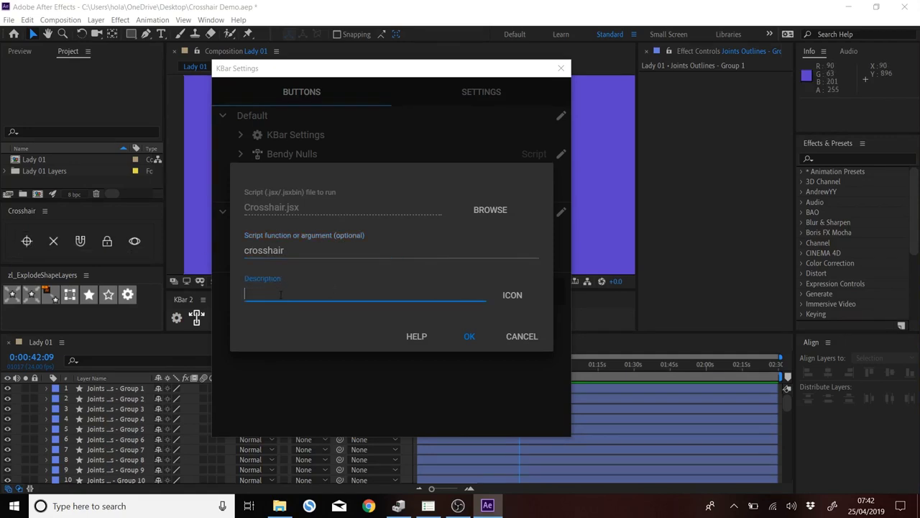
pyautogui.write('Crosshair')
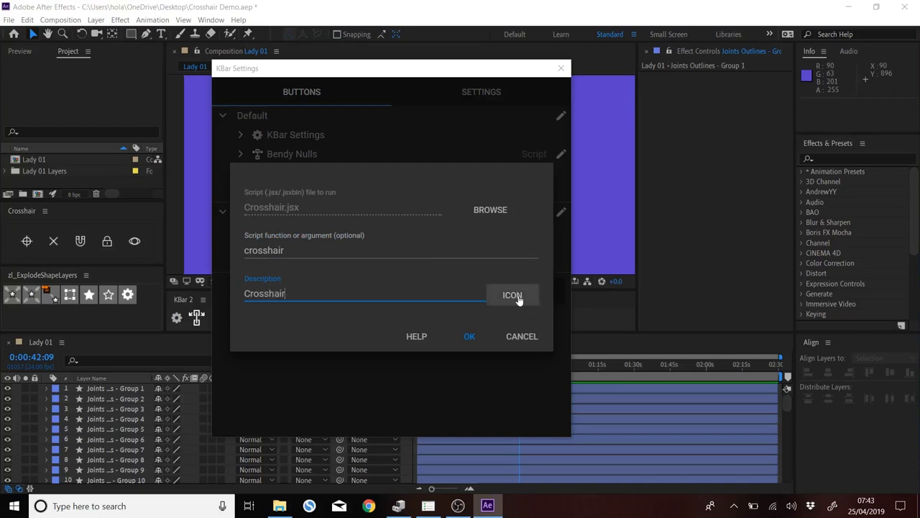
# Set the button icon to the PNG image Icons/Crosshair Icons-01.png and save the Crosshair button.
pyautogui.click(518, 298)
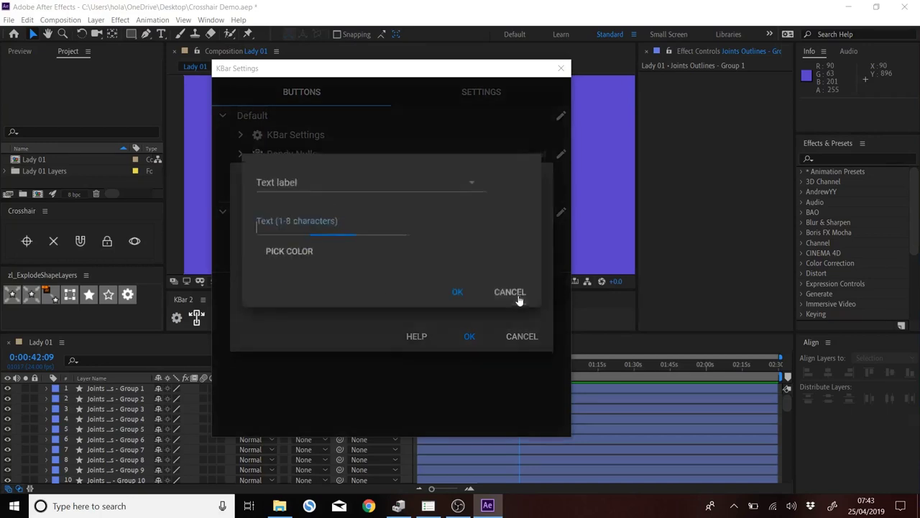
pyautogui.click(471, 212)
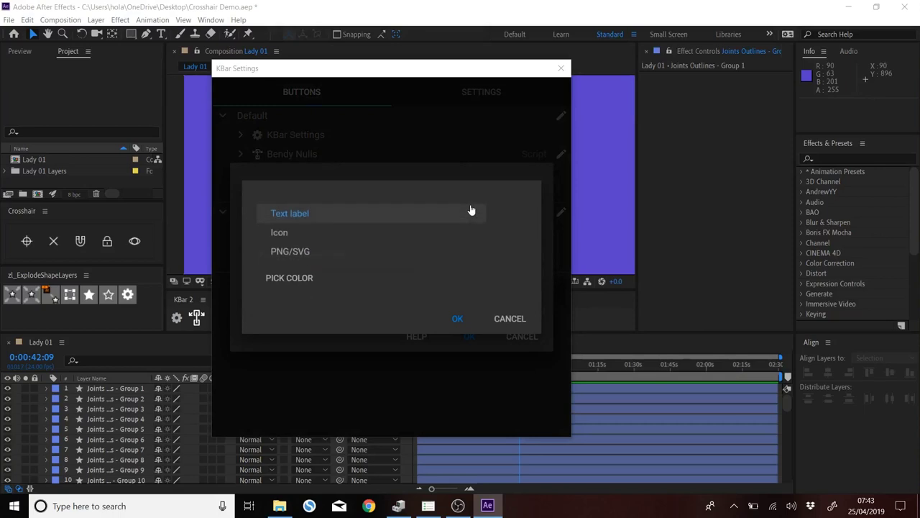
pyautogui.click(294, 250)
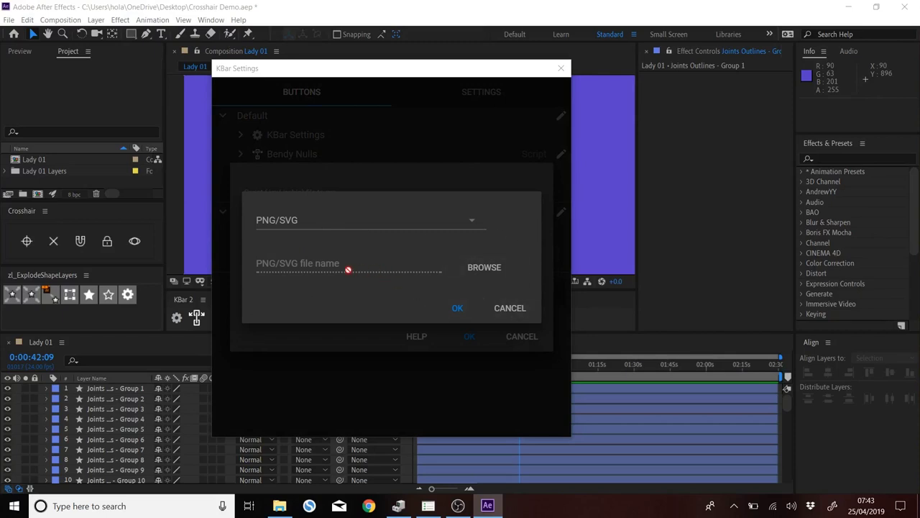
pyautogui.click(485, 267)
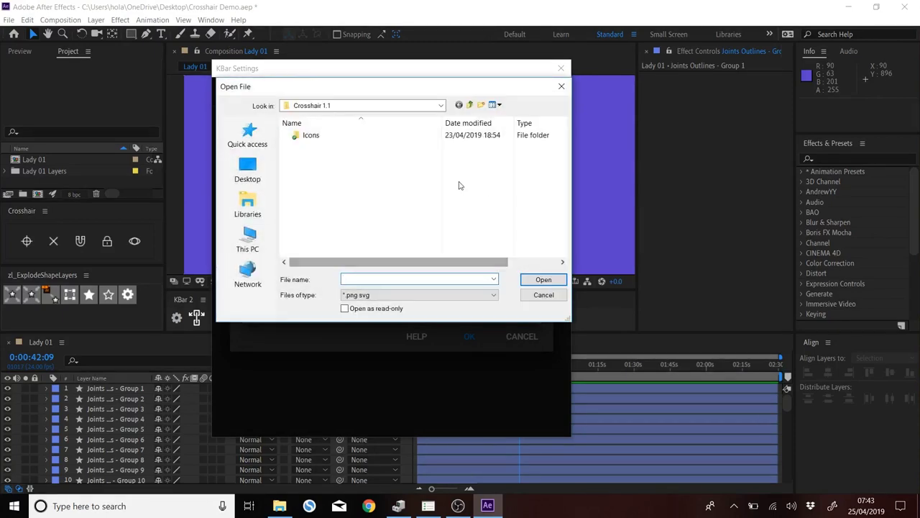
pyautogui.doubleClick(310, 134)
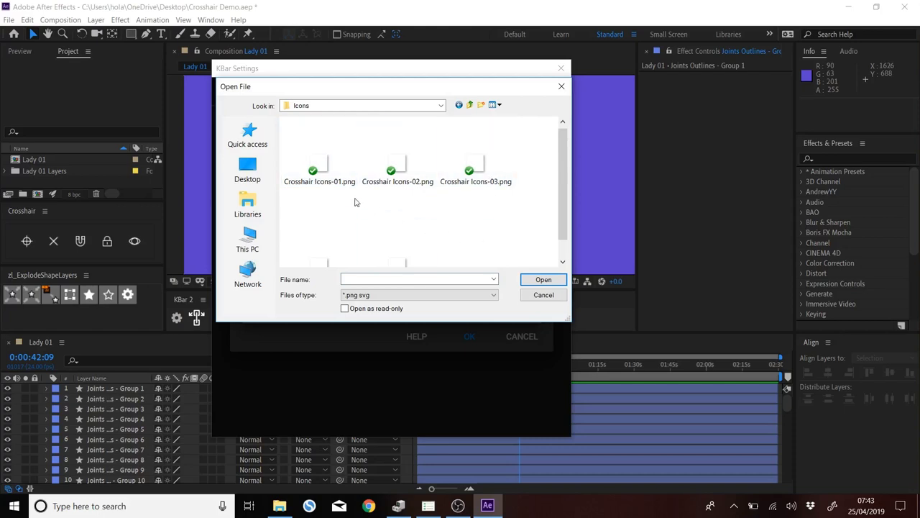
pyautogui.click(329, 175)
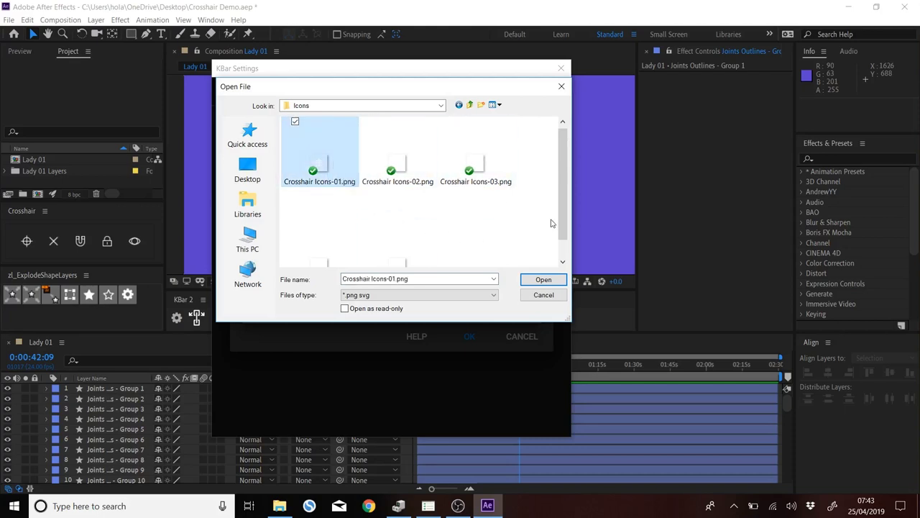
pyautogui.click(545, 282)
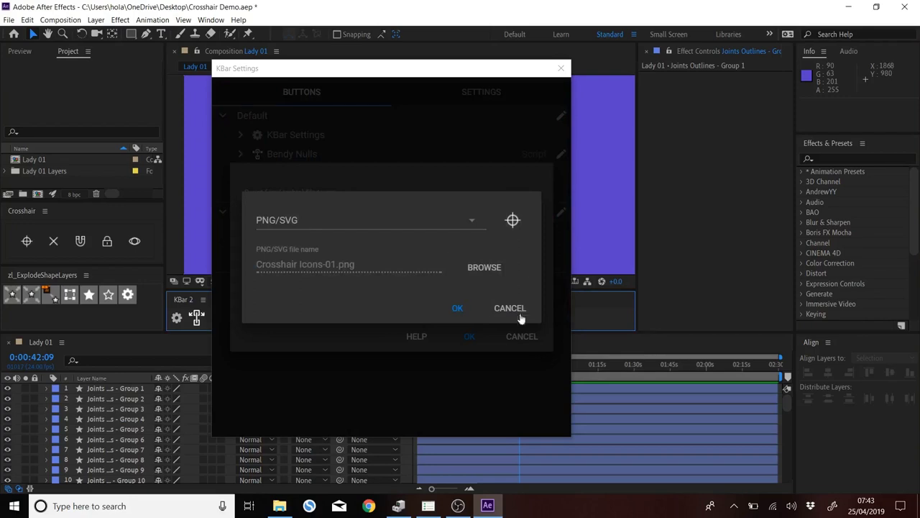
pyautogui.click(461, 311)
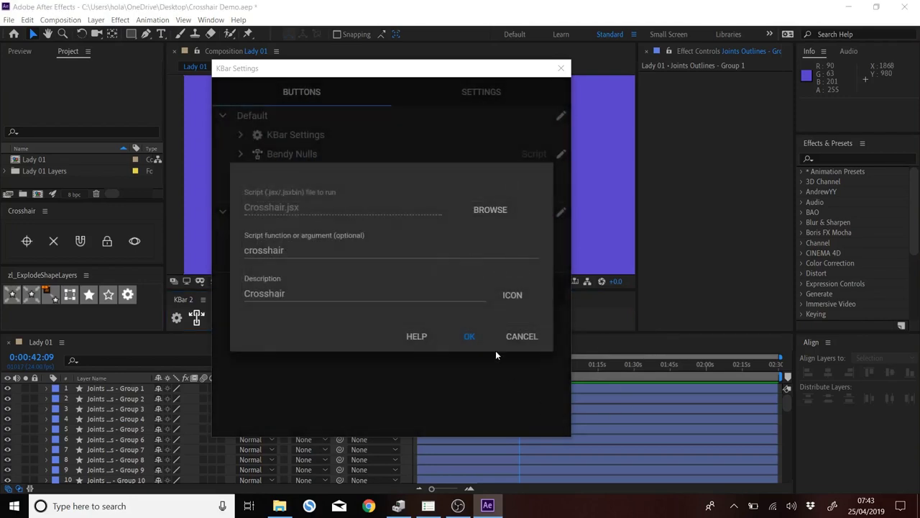
pyautogui.click(478, 338)
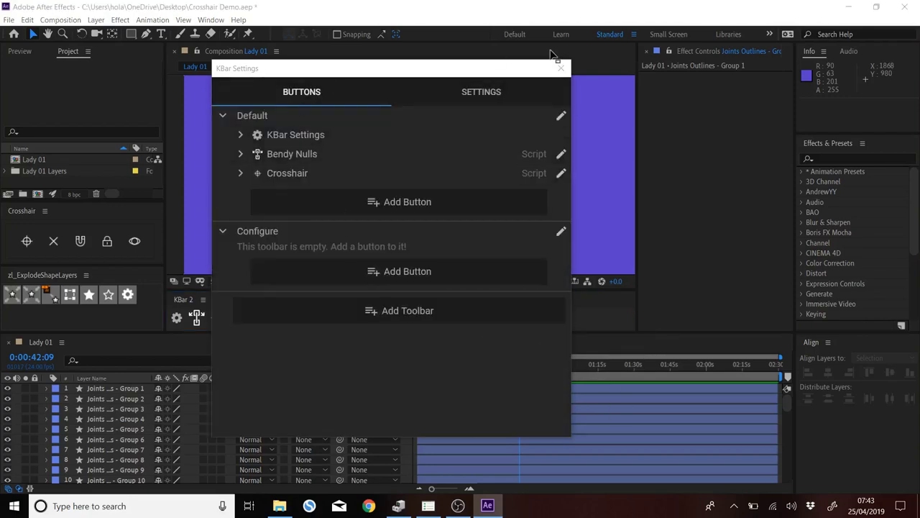
# Close KBar Settings and select the Group 1–3 joint layers in the timeline.
pyautogui.click(561, 68)
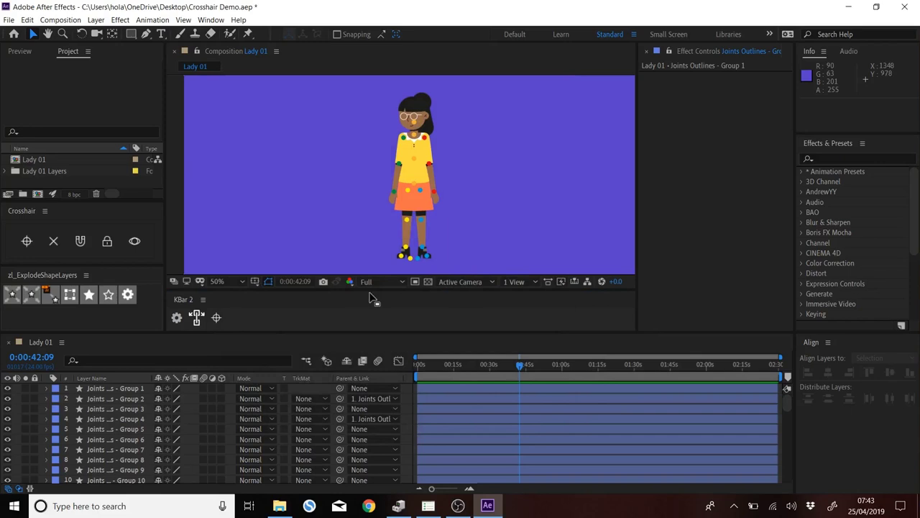
pyautogui.click(123, 389)
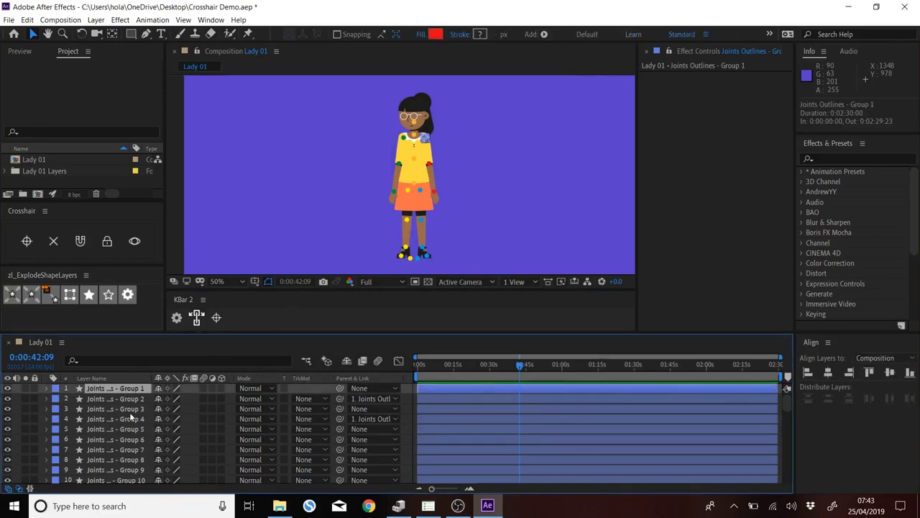
pyautogui.keyDown('shift'); pyautogui.click(129, 412); pyautogui.keyUp('shift')
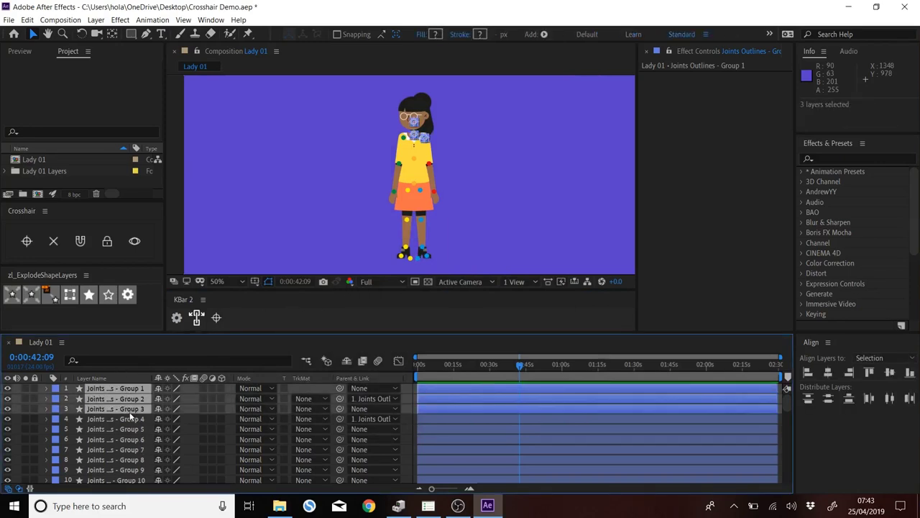
pyautogui.click(221, 320)
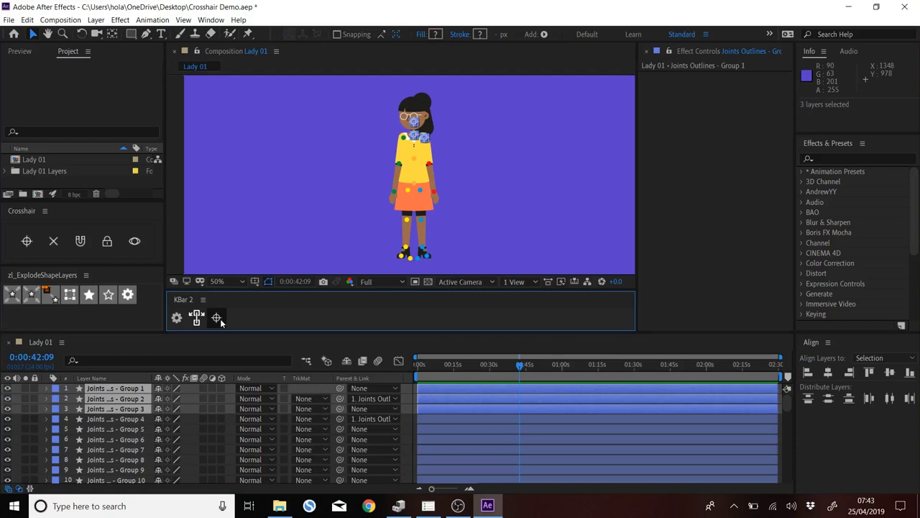
# Apply crosshair guides to the selected joints with the new KBar button and zoom in on the upper body.
pyautogui.click(134, 240)
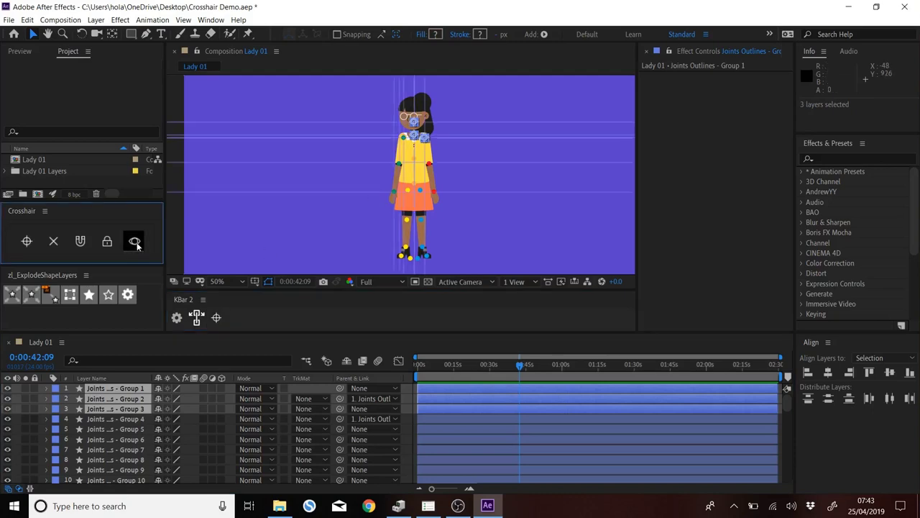
pyautogui.click(53, 241)
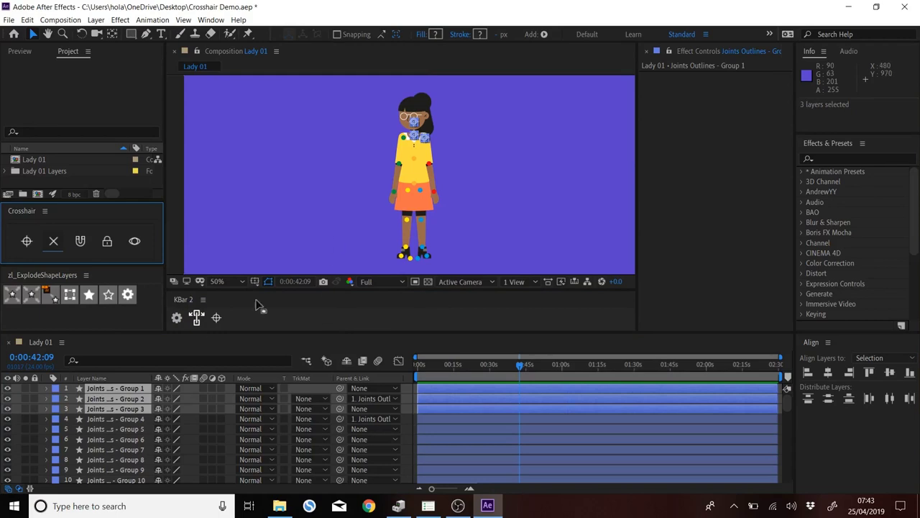
pyautogui.click(216, 317)
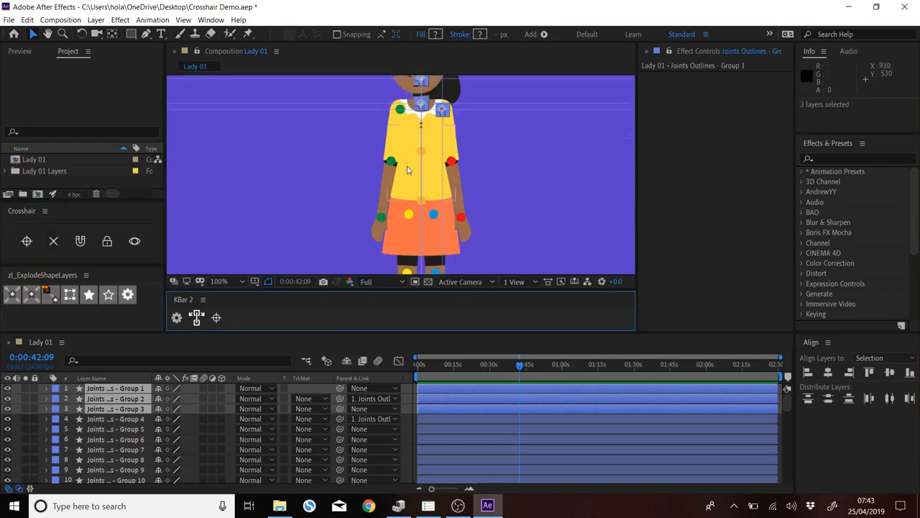
pyautogui.scroll(2, 412, 164)
pyautogui.moveTo(465, 120); pyautogui.dragTo(477, 162)
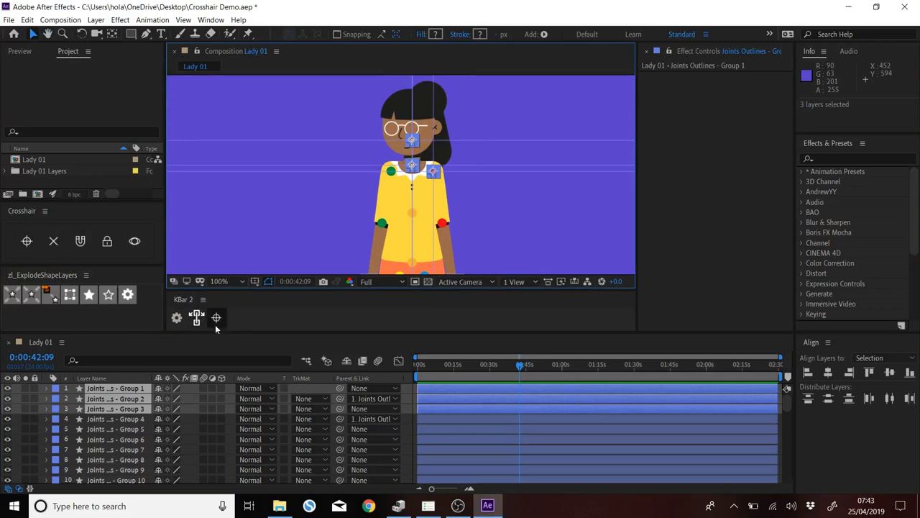
pyautogui.click(274, 316)
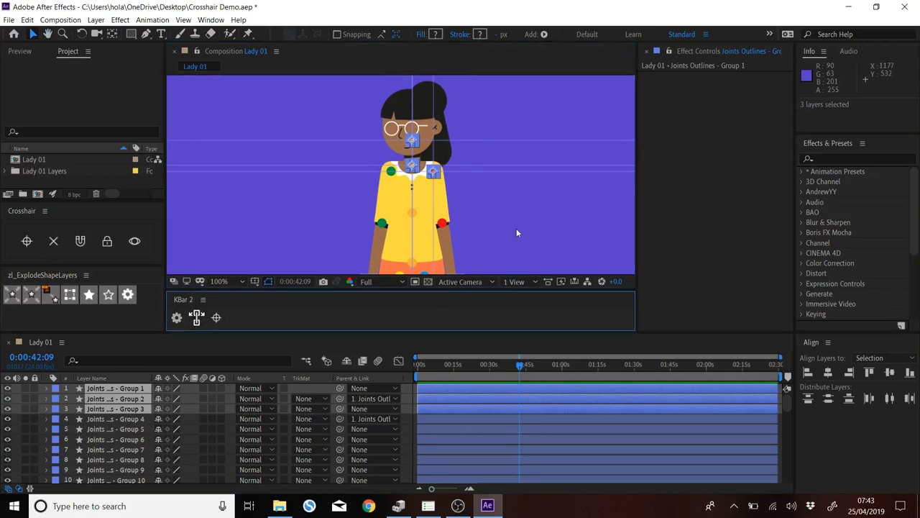
# Add a Run JSX/JSXBIN File button to the Default KBar toolbar using Crosshair 1.1's Crosshair.jsx.
pyautogui.click(177, 317)
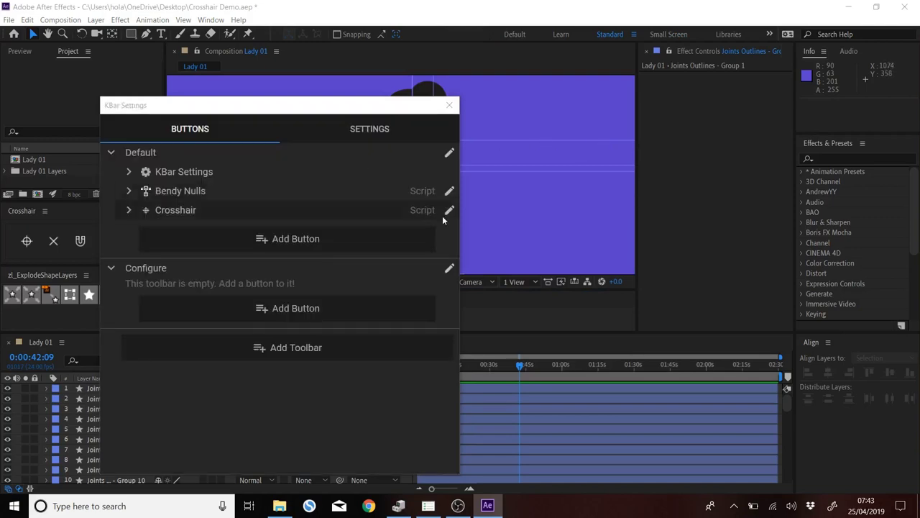
pyautogui.click(316, 243)
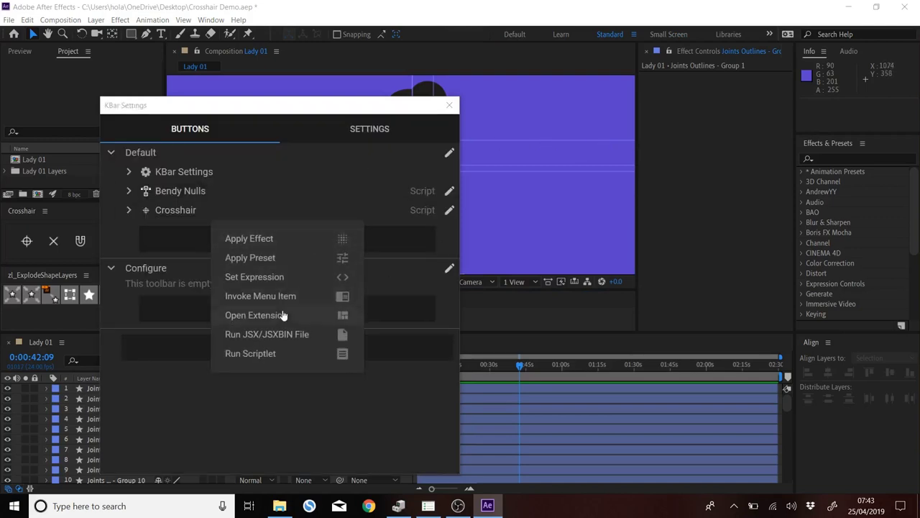
pyautogui.click(278, 333)
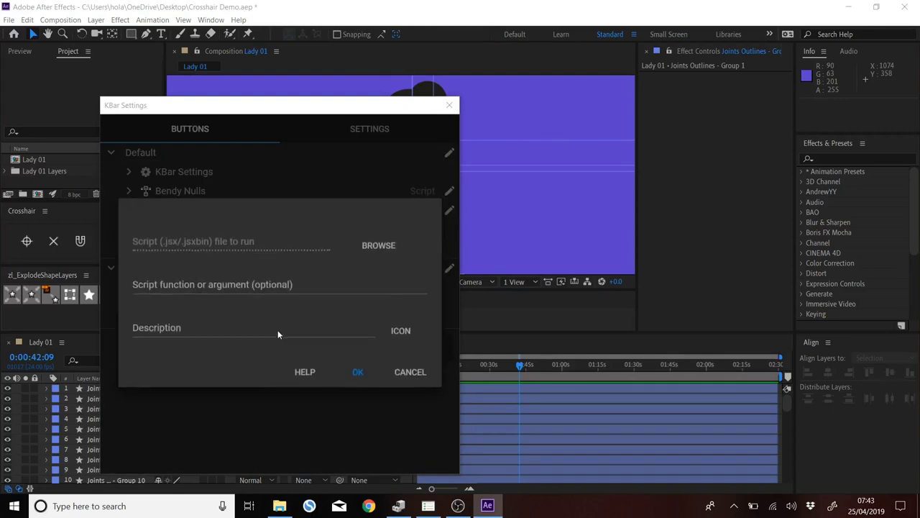
pyautogui.click(376, 246)
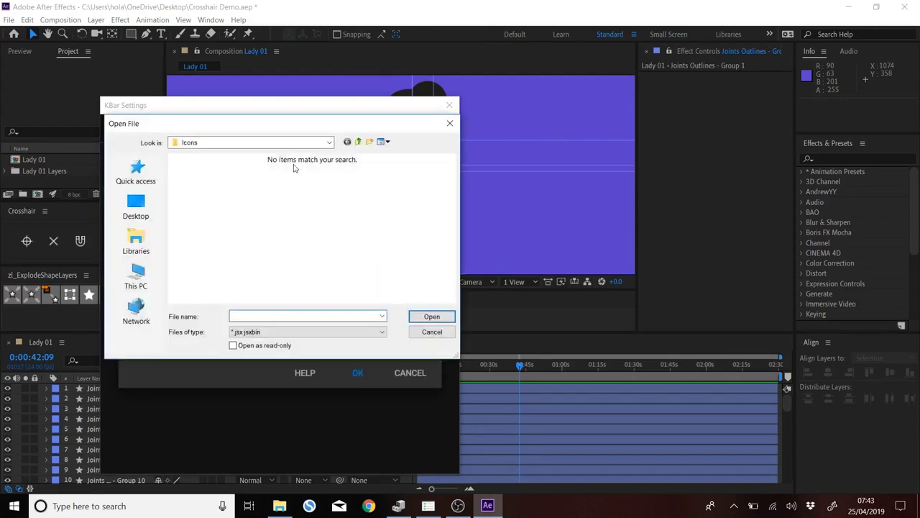
pyautogui.click(190, 142)
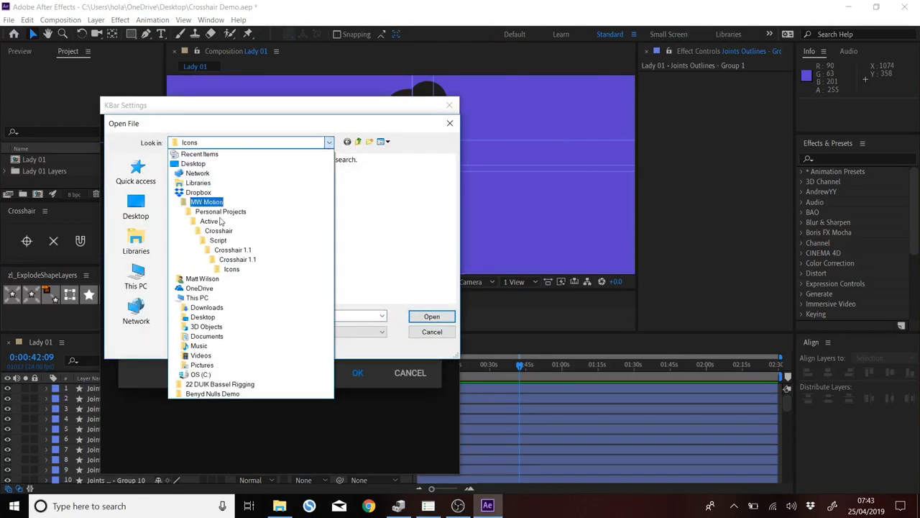
pyautogui.click(231, 261)
pyautogui.click(210, 184)
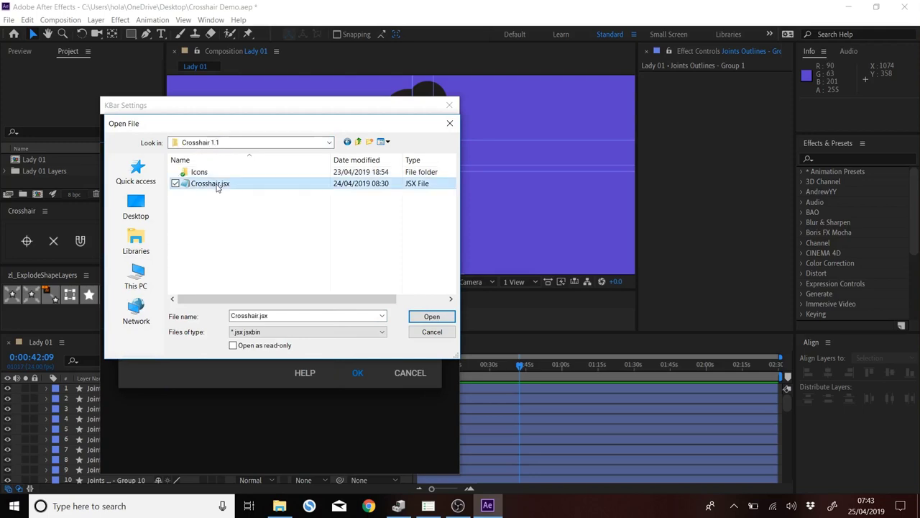
pyautogui.click(429, 318)
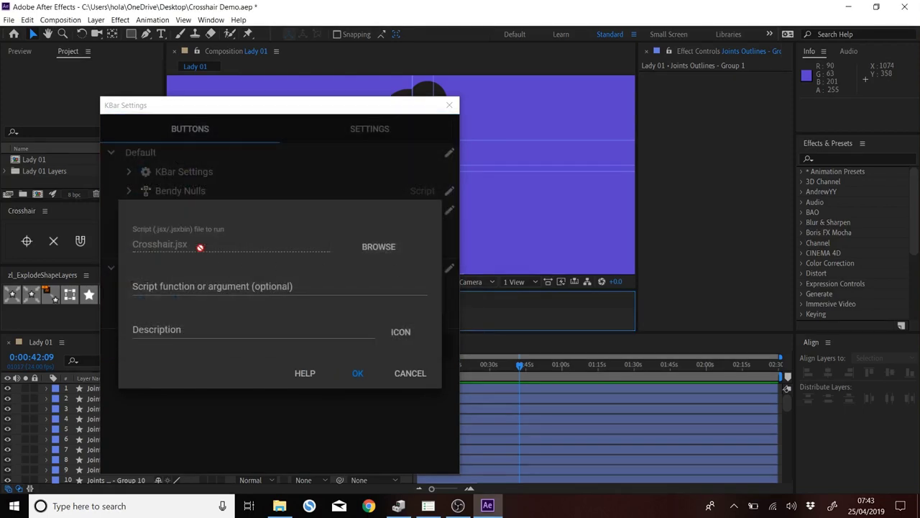
# Set the button's script function to 'remove guides' and its description to 'Remove Guides'.
pyautogui.moveTo(163, 108); pyautogui.dragTo(235, 102)
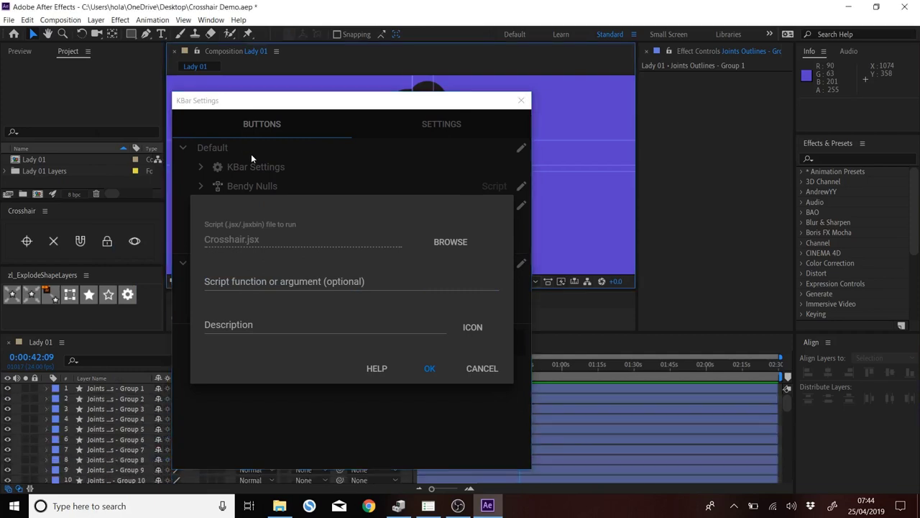
pyautogui.click(227, 298)
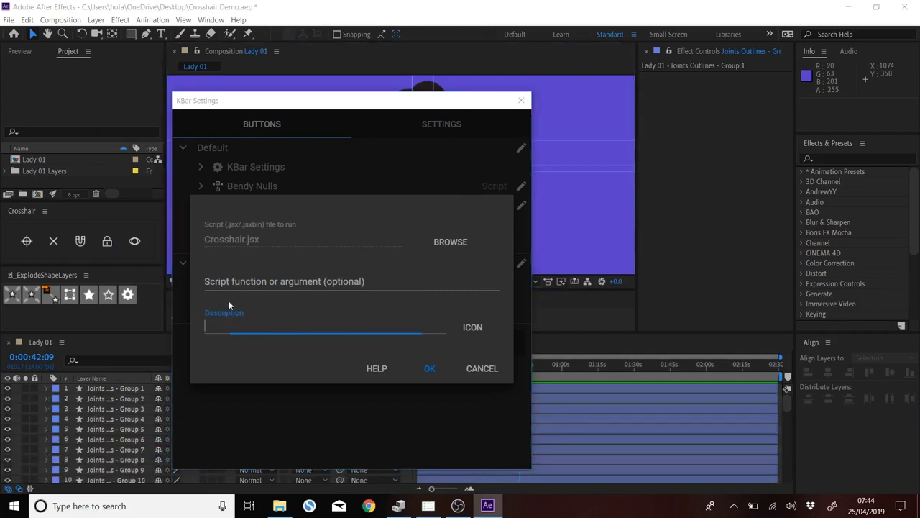
pyautogui.click(229, 284)
pyautogui.write('remov')
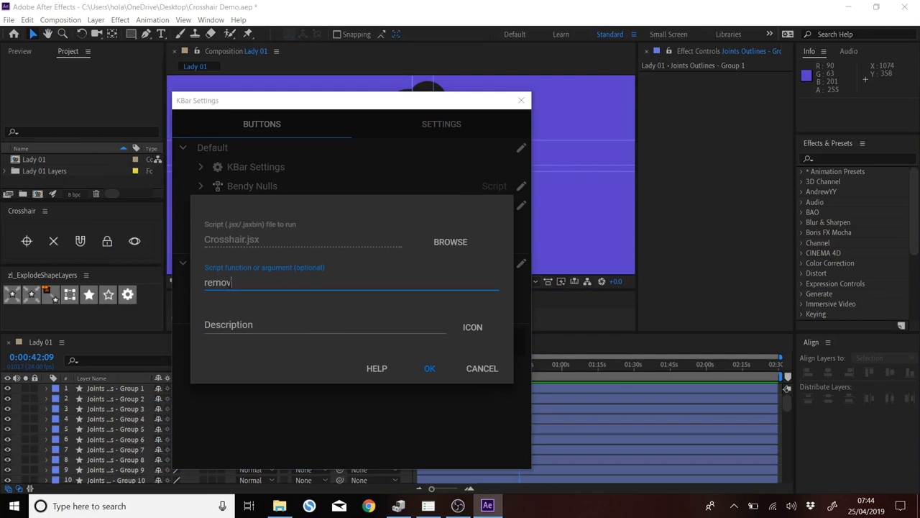
pyautogui.write('e guides')
pyautogui.click(269, 333)
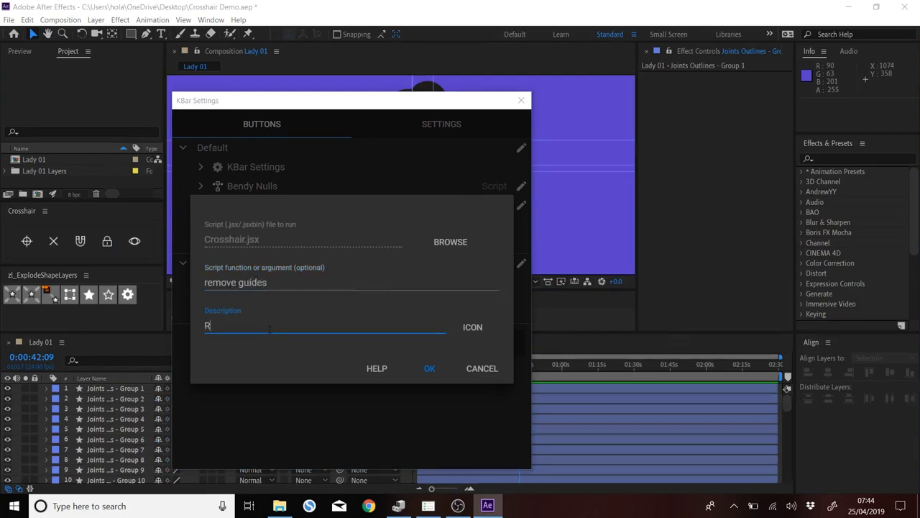
pyautogui.write('Remove Guides')
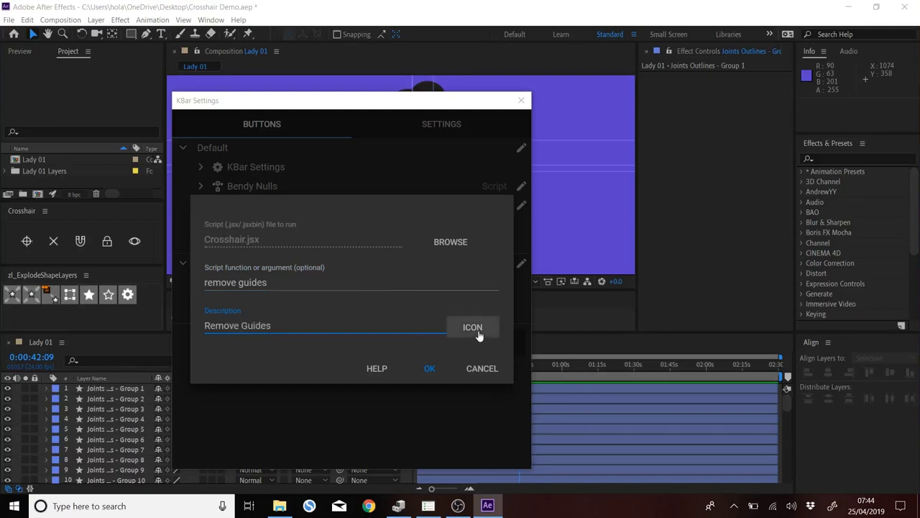
# Give the button a PNG/SVG icon using Icons > Crosshair Icons-02.png.
pyautogui.click(475, 329)
pyautogui.click(426, 243)
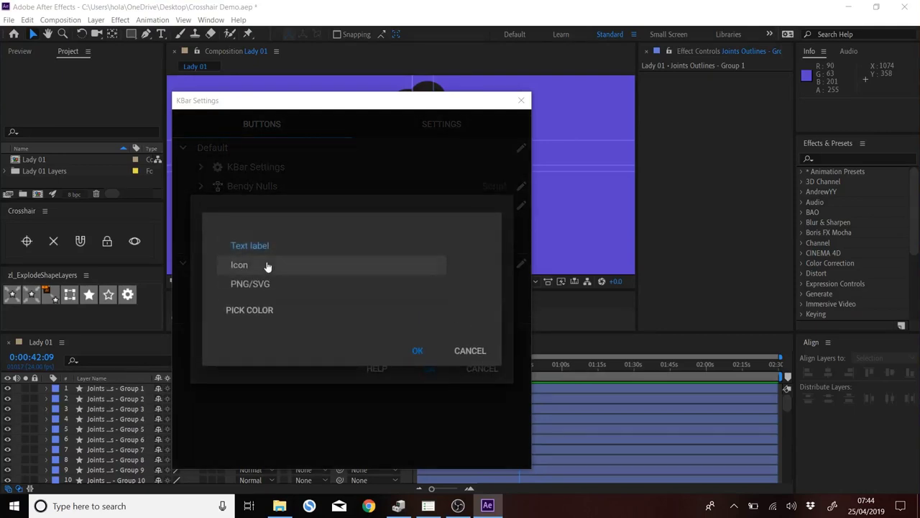
pyautogui.click(320, 268)
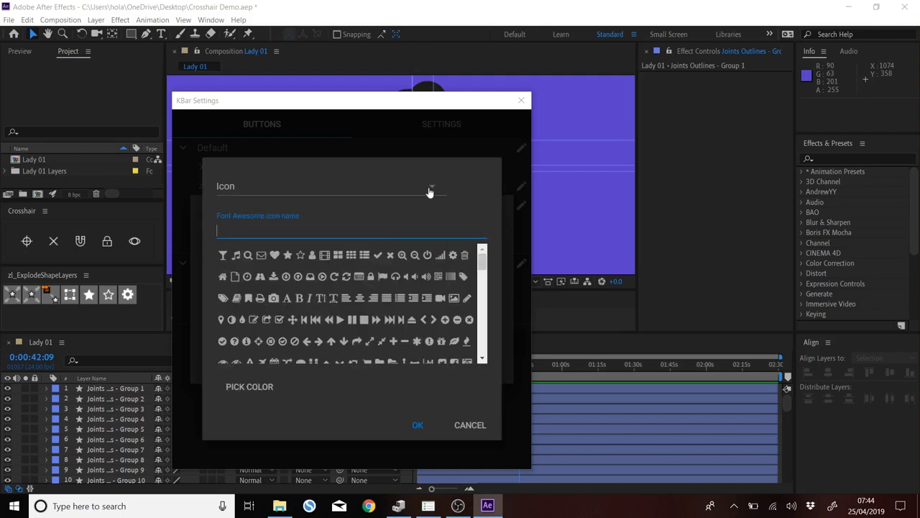
pyautogui.click(429, 193)
pyautogui.click(265, 230)
pyautogui.click(451, 299)
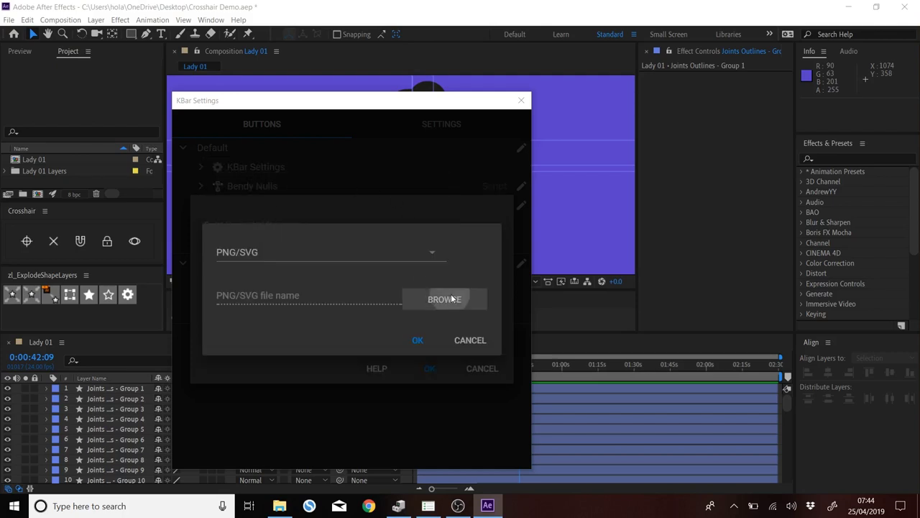
pyautogui.doubleClick(288, 171)
pyautogui.click(345, 196)
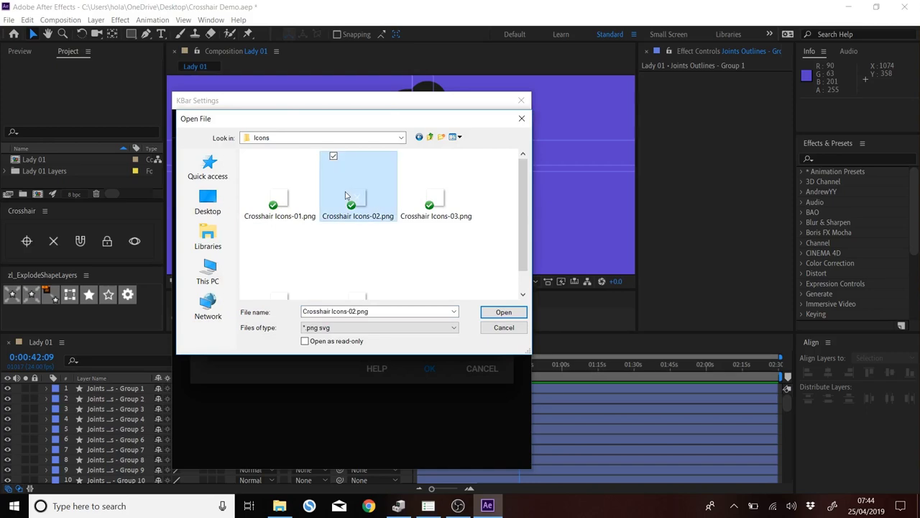
pyautogui.click(504, 312)
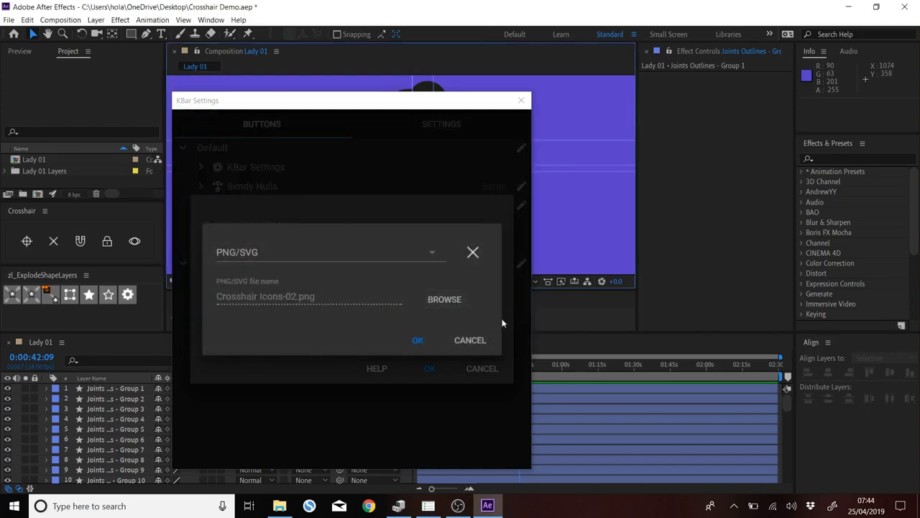
pyautogui.click(424, 340)
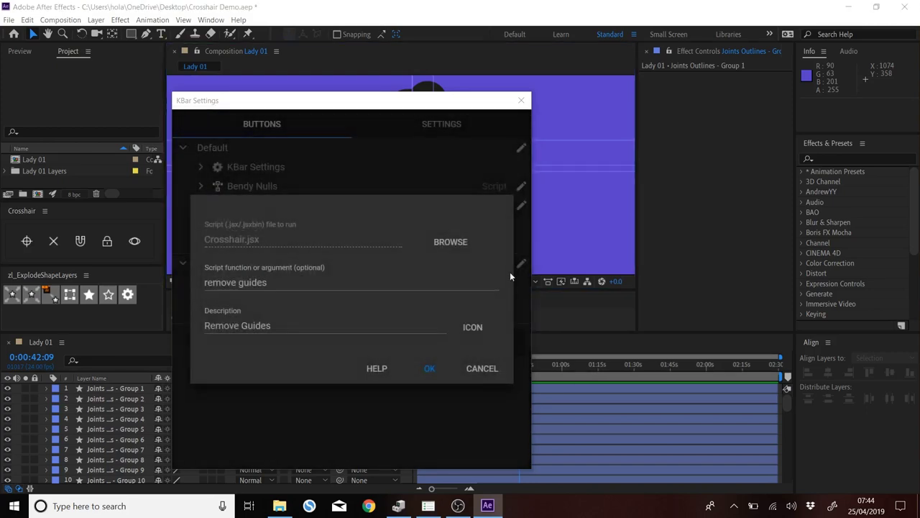
# Save the Remove Guides button and use it to clear the composition's guides.
pyautogui.click(430, 370)
pyautogui.click(523, 99)
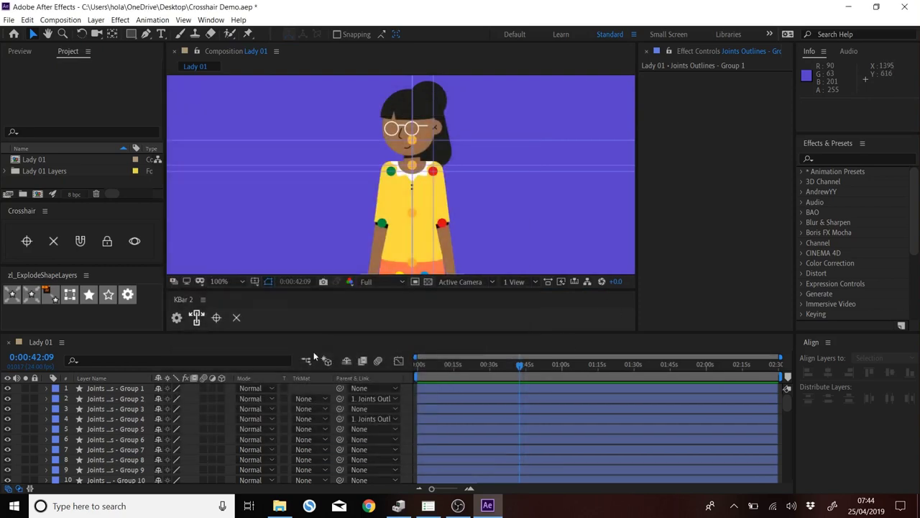
pyautogui.click(237, 317)
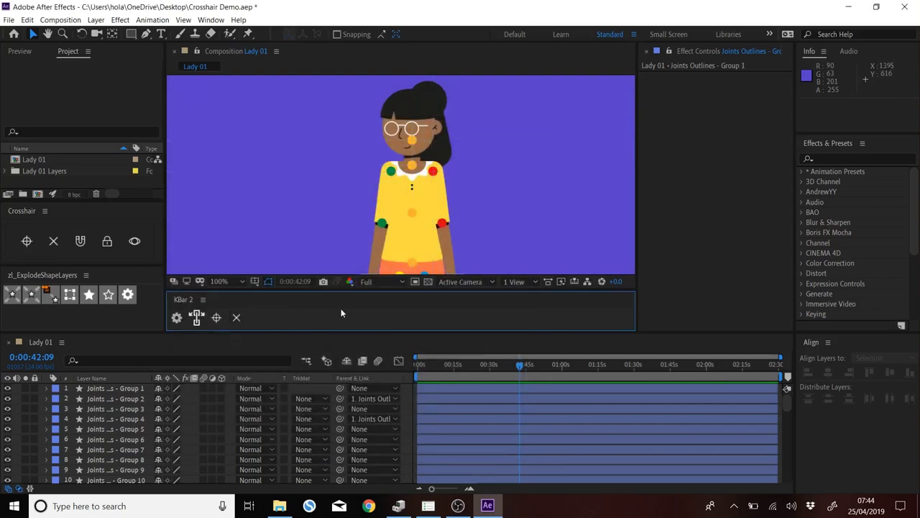
# Delete the last letter of the Remove Guides argument, making it 'remove guide', and save.
pyautogui.click(176, 317)
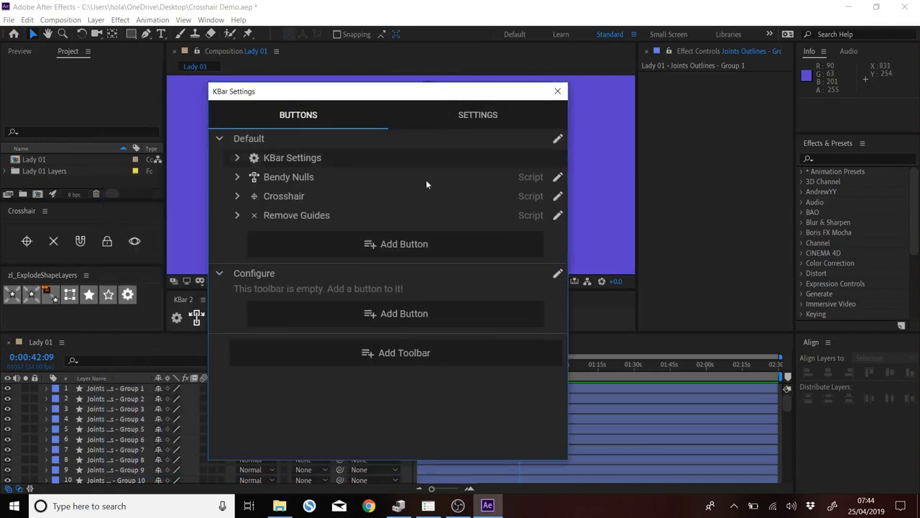
pyautogui.click(233, 216)
pyautogui.click(234, 216)
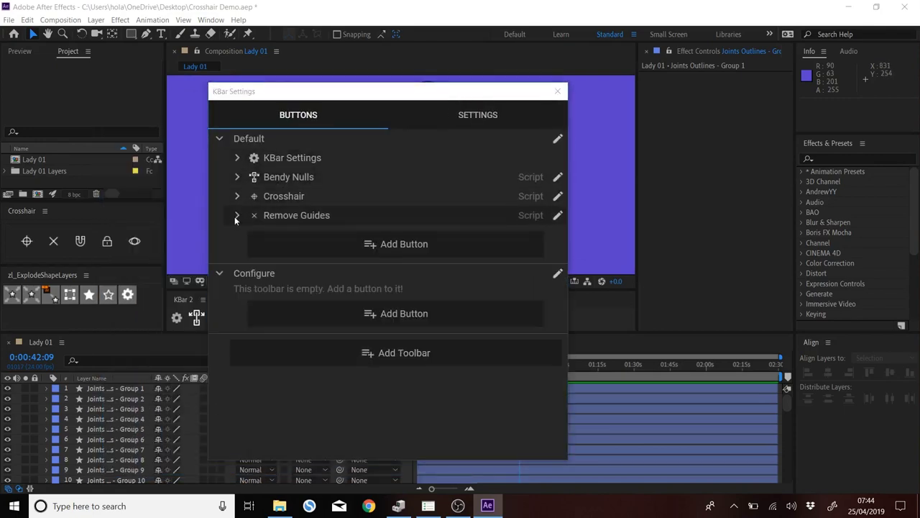
pyautogui.click(327, 217)
pyautogui.click(312, 271)
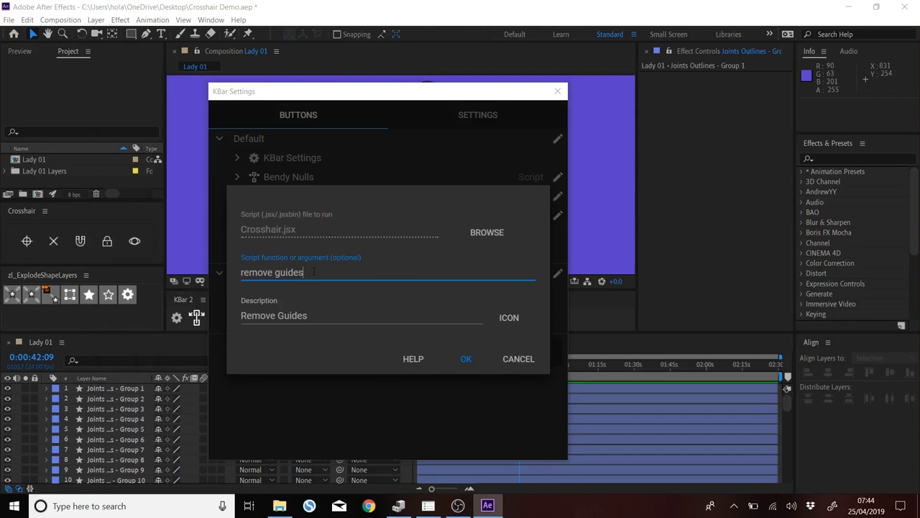
pyautogui.press('BackSpace')
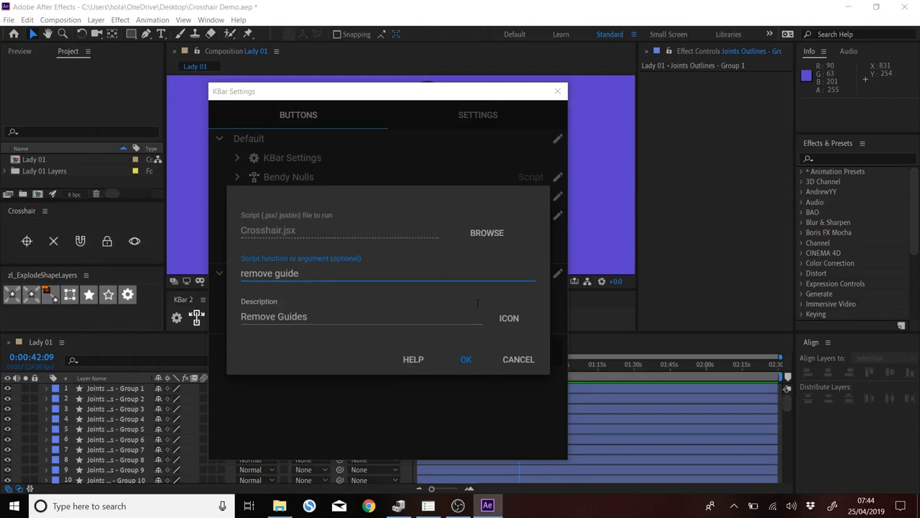
pyautogui.click(467, 360)
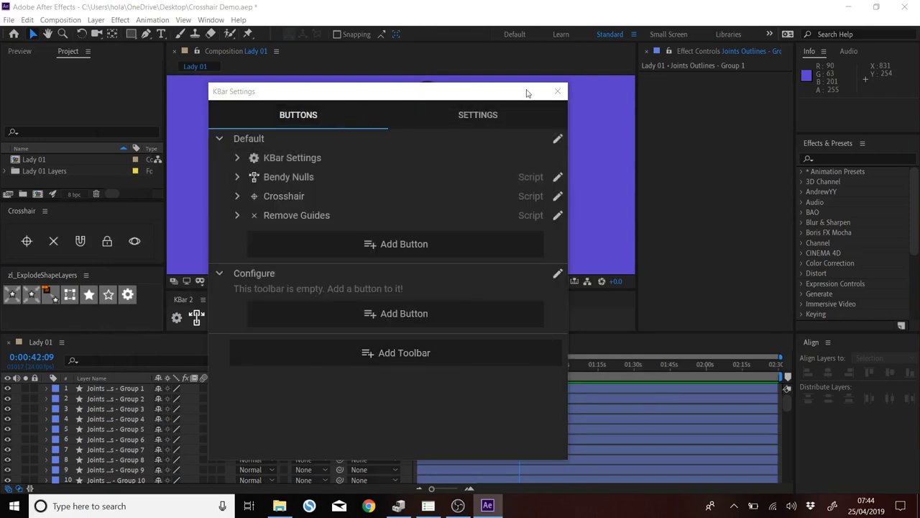
pyautogui.click(557, 91)
# Run Remove Guides twice, confirming the Crosshair invalid-argument alert and dismissing it each time.
pyautogui.click(235, 318)
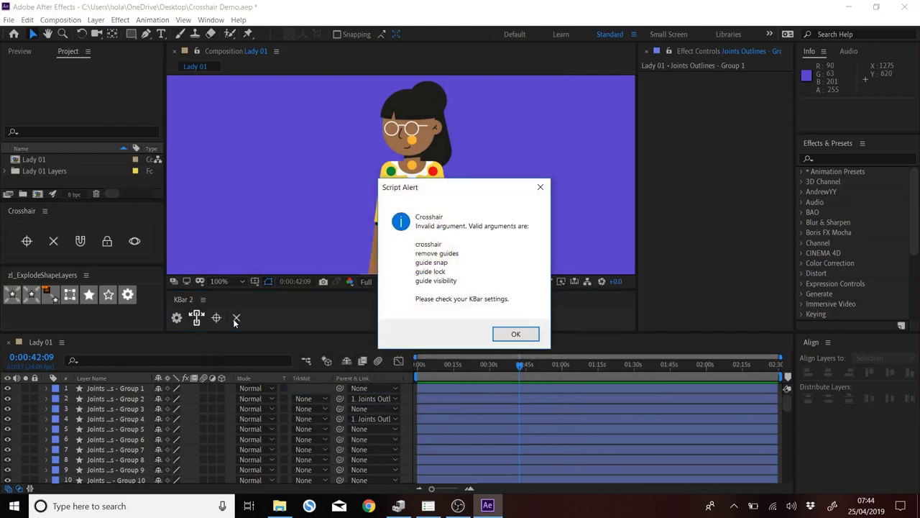
pyautogui.moveTo(434, 194); pyautogui.dragTo(548, 154)
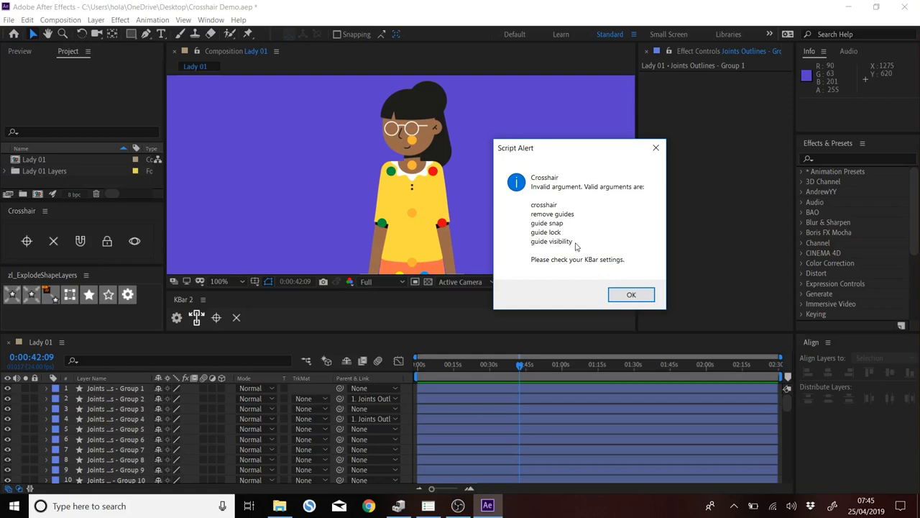
pyautogui.click(659, 147)
pyautogui.click(236, 317)
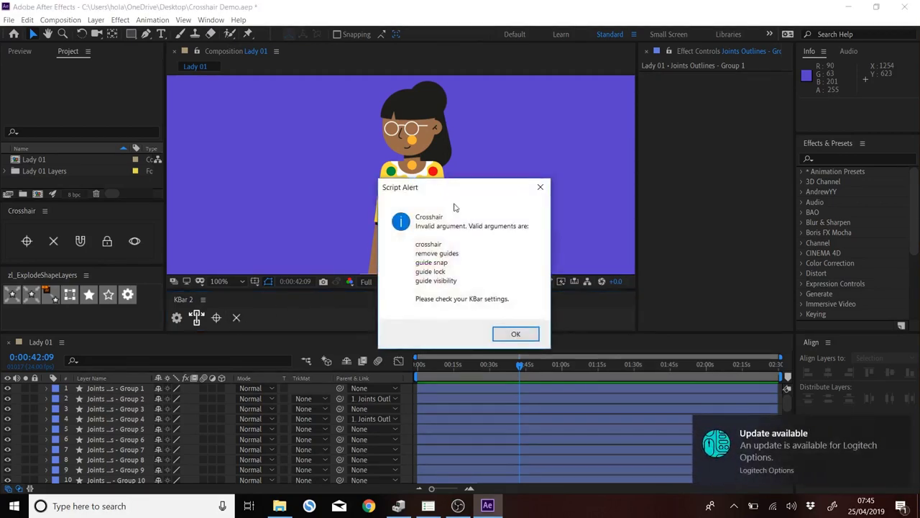
pyautogui.click(539, 188)
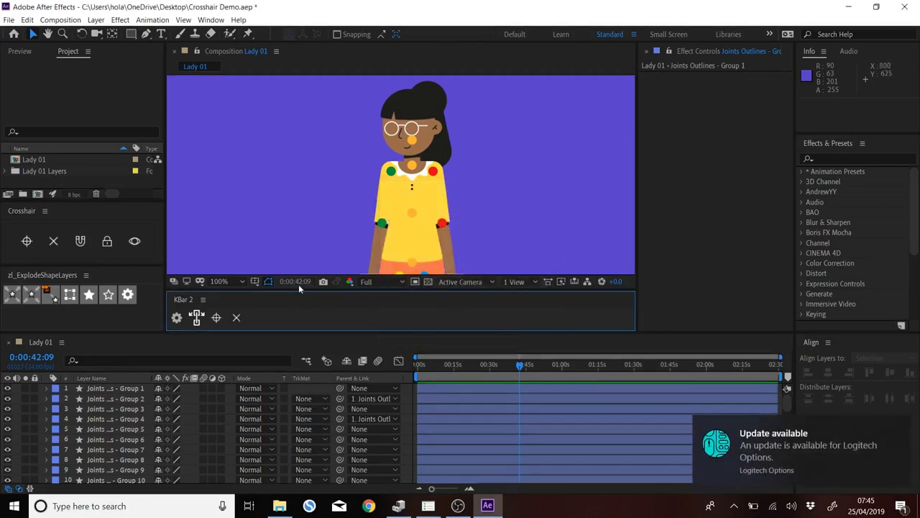
# Restore the Remove Guides argument to 'remove guides' by adding the 's', then save.
pyautogui.click(175, 317)
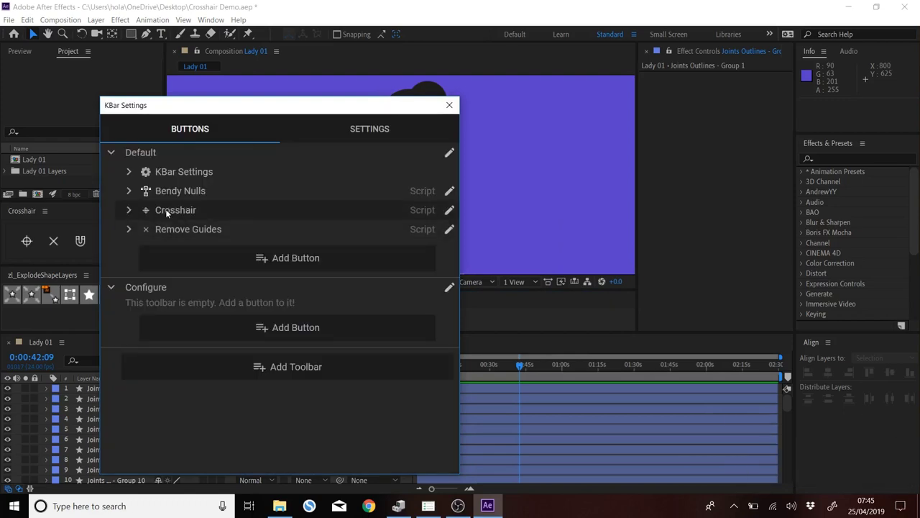
pyautogui.click(180, 228)
pyautogui.click(193, 296)
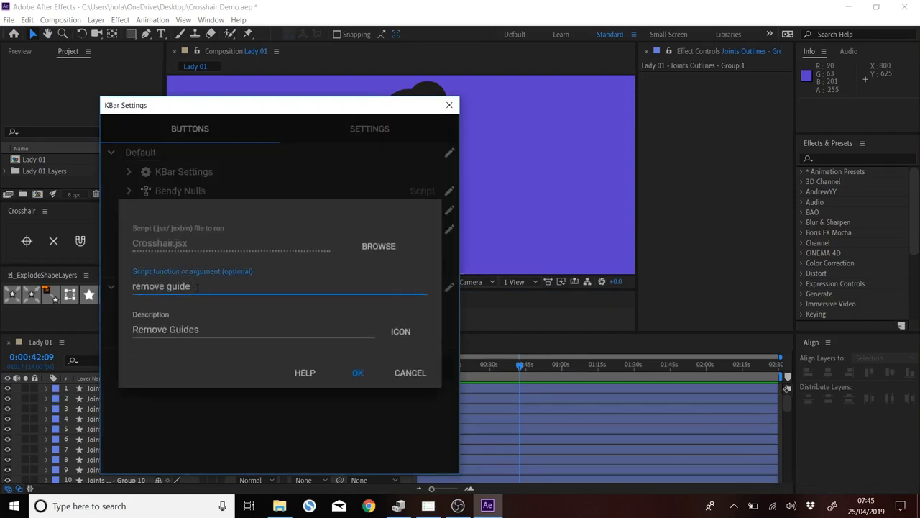
pyautogui.write('s')
pyautogui.click(358, 374)
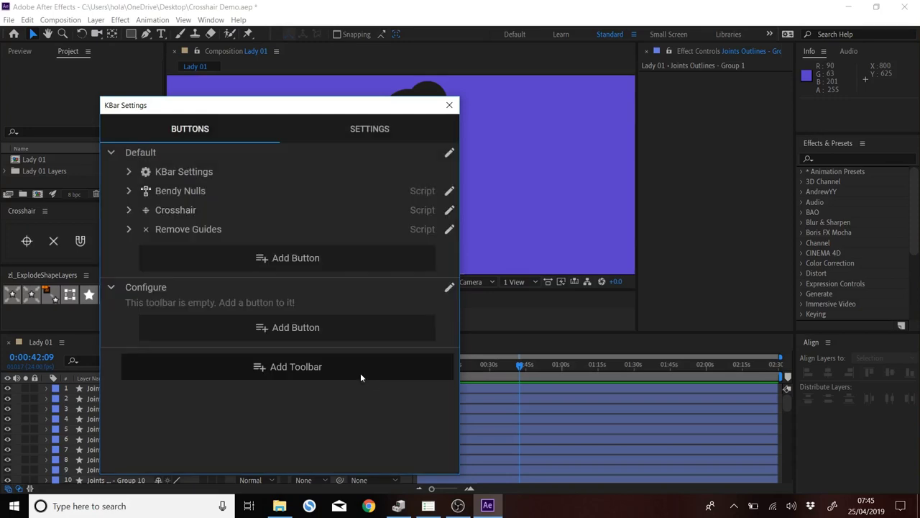
pyautogui.click(449, 105)
# Add crosshair guides to joint layers 1–4, remove them, then deselect all layers.
pyautogui.click(113, 404)
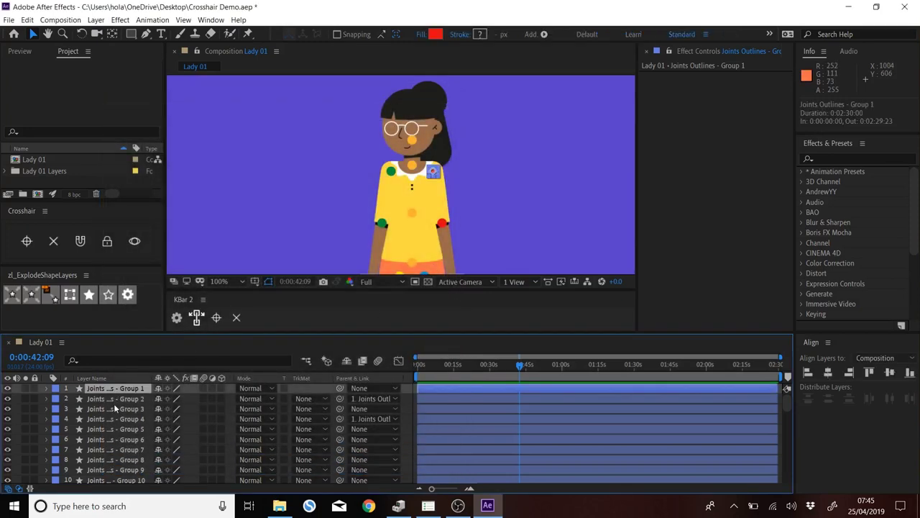
pyautogui.keyDown('shift'); pyautogui.click(118, 421); pyautogui.keyUp('shift')
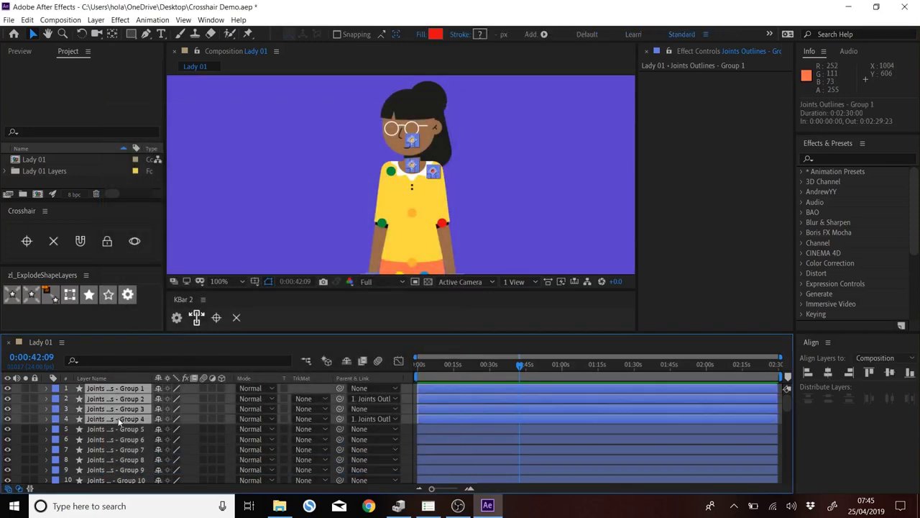
pyautogui.click(216, 317)
pyautogui.click(235, 317)
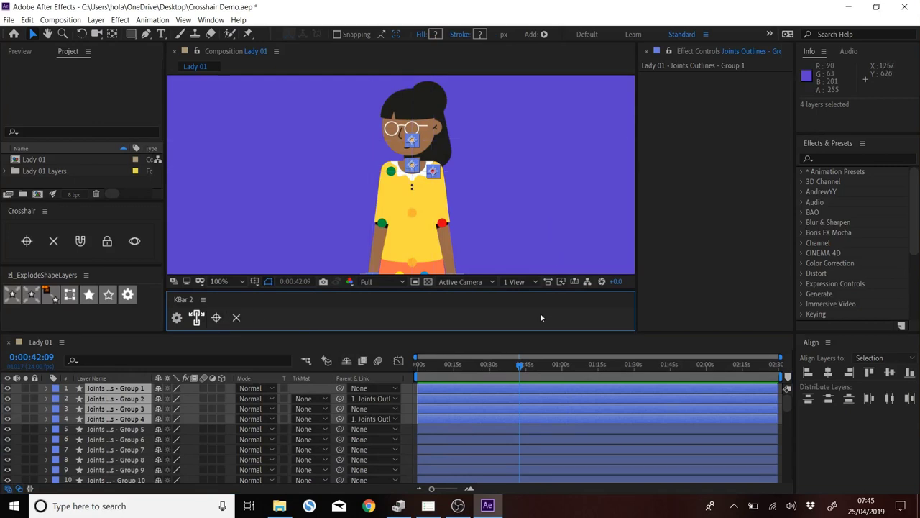
pyautogui.click(675, 276)
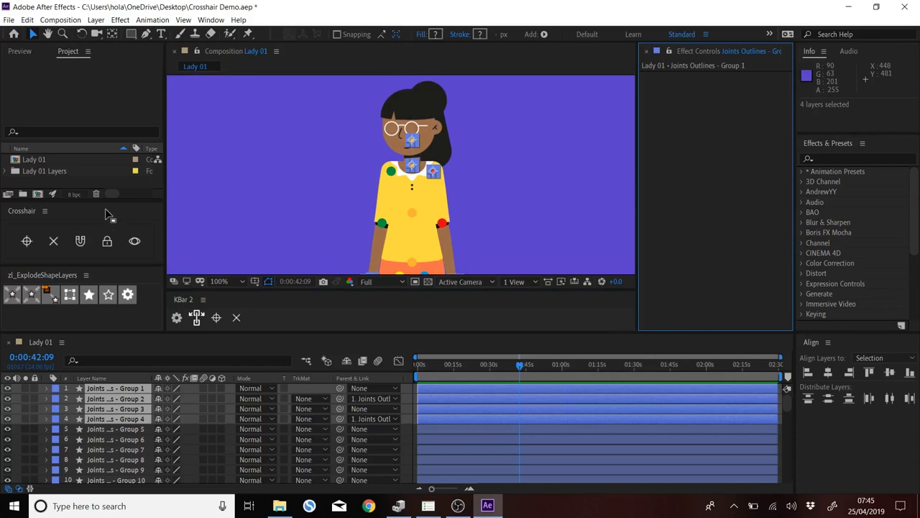
pyautogui.click(288, 213)
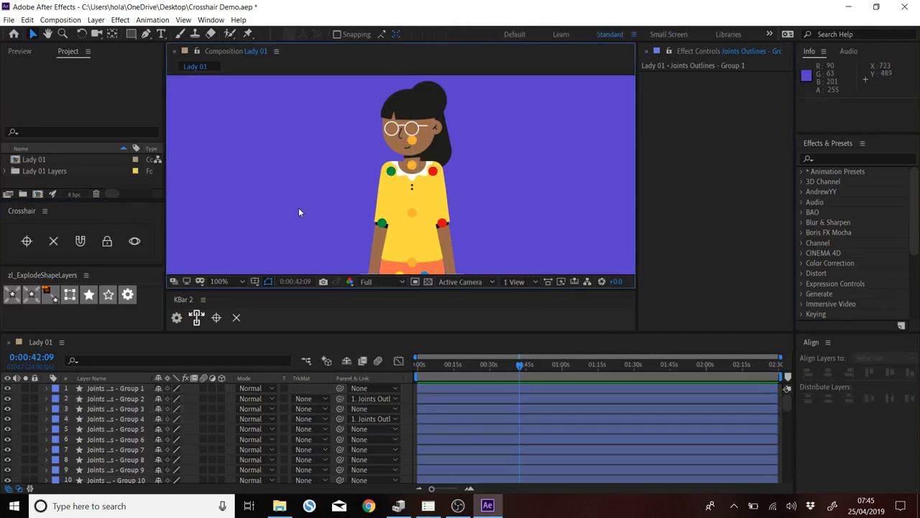